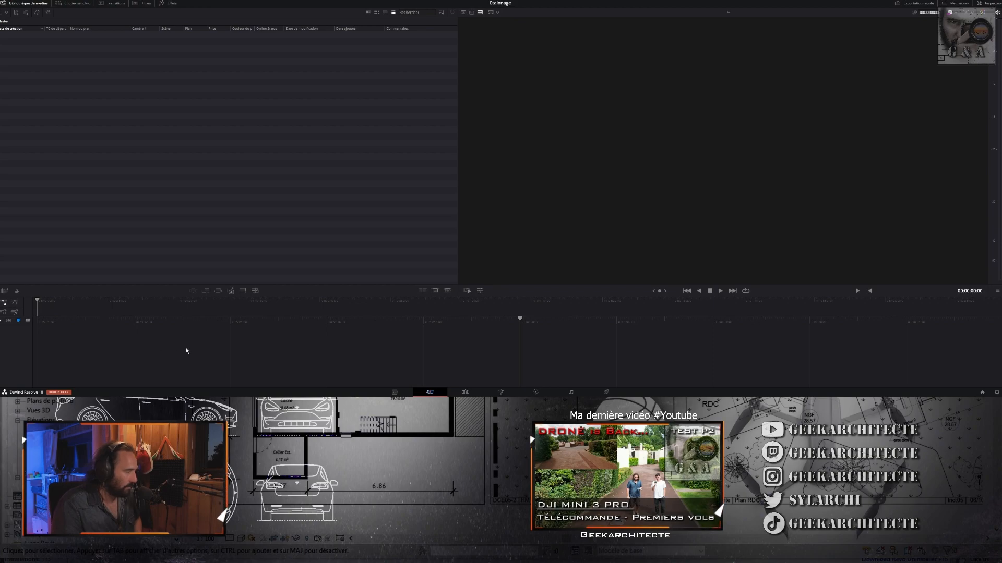
# - On the Edit page, preview the footage and delete the two clips following DJI_0182.MP4 from the timeline
pyautogui.click(466, 394)
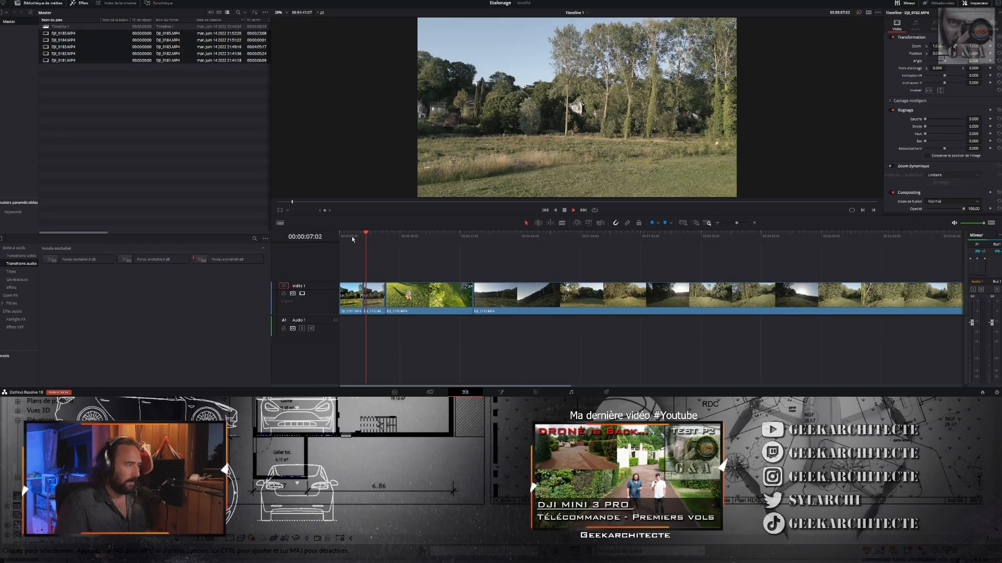
pyautogui.click(351, 237)
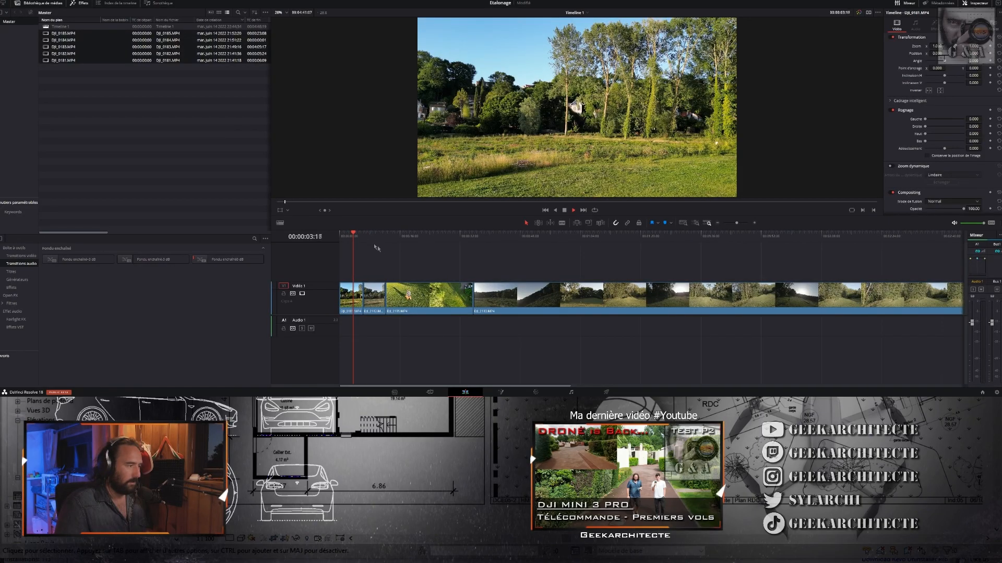
pyautogui.click(417, 236)
pyautogui.press('space')
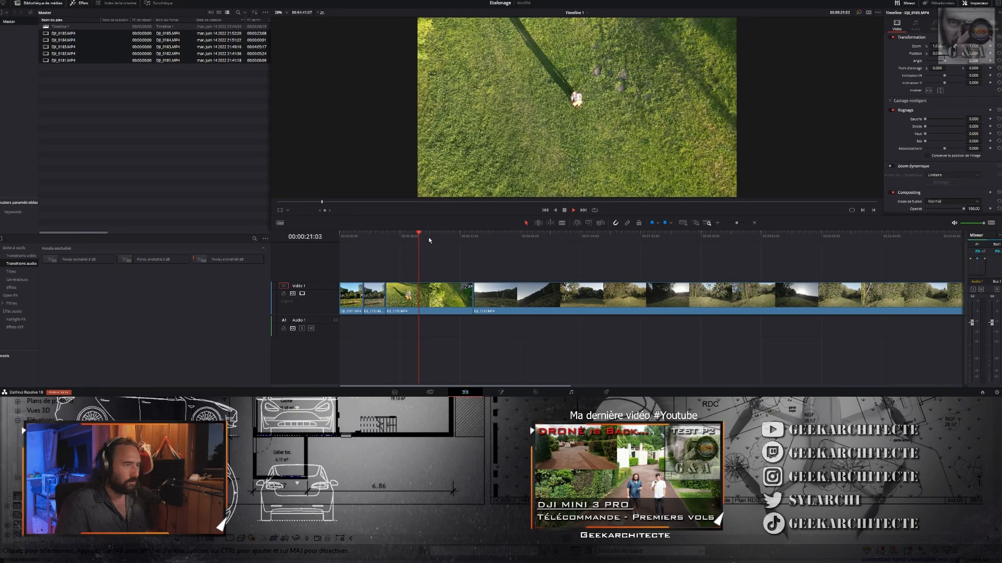
pyautogui.click(504, 233)
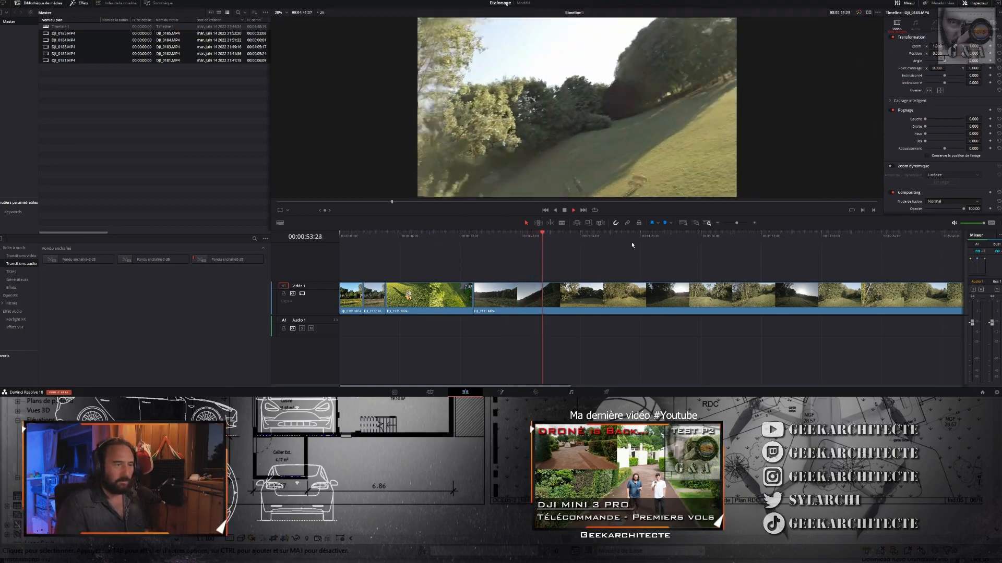
pyautogui.press('space')
pyautogui.moveTo(793, 312); pyautogui.dragTo(363, 285)
pyautogui.scroll(-3, 776, 321)
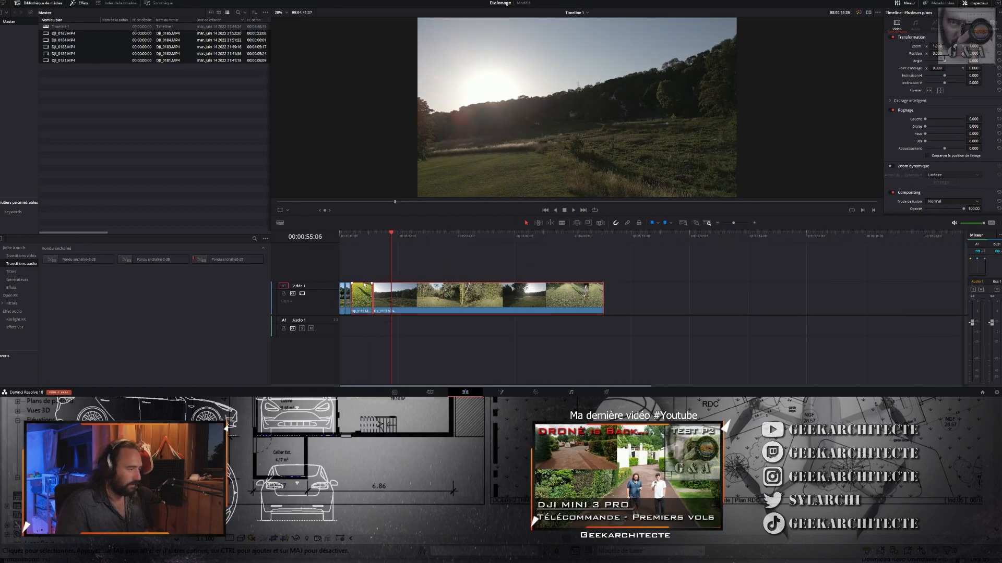
pyautogui.press('Delete')
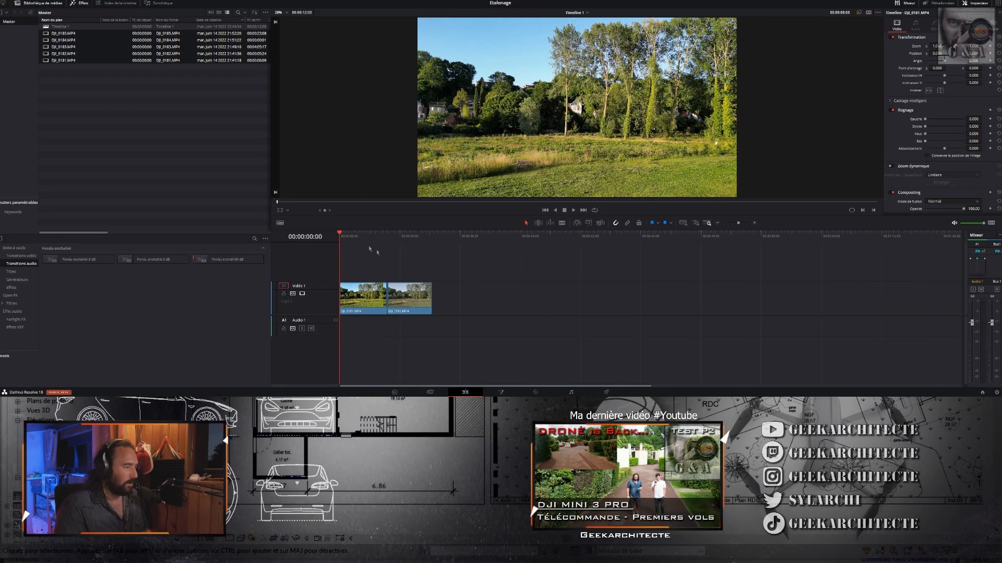
# - Play through clips DJI_0181.MP4 and DJI_0182.MP4 on the timeline and compare their colours
pyautogui.moveTo(353, 239); pyautogui.dragTo(398, 238)
pyautogui.press('space')
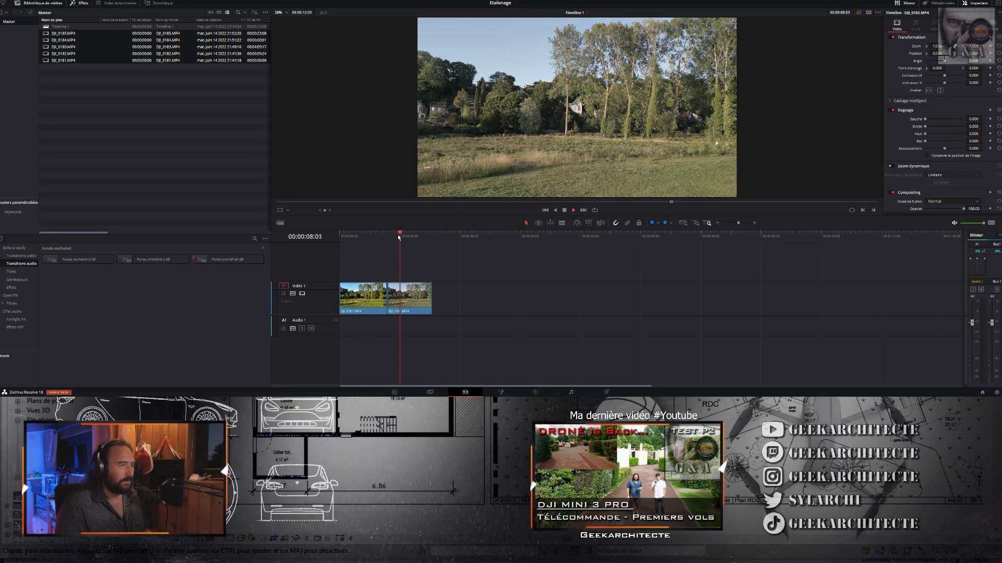
pyautogui.click(363, 238)
pyautogui.press('space')
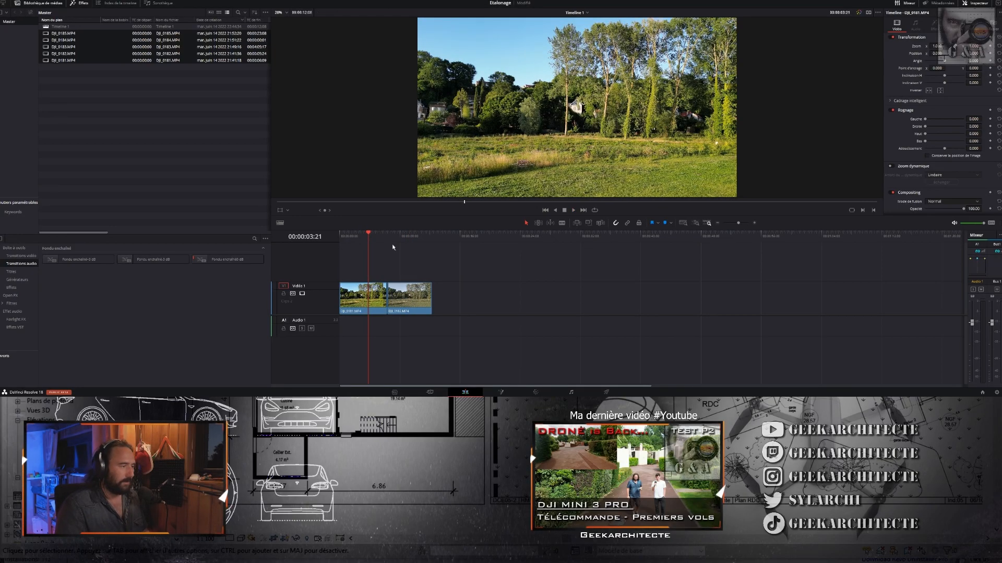
pyautogui.click(413, 236)
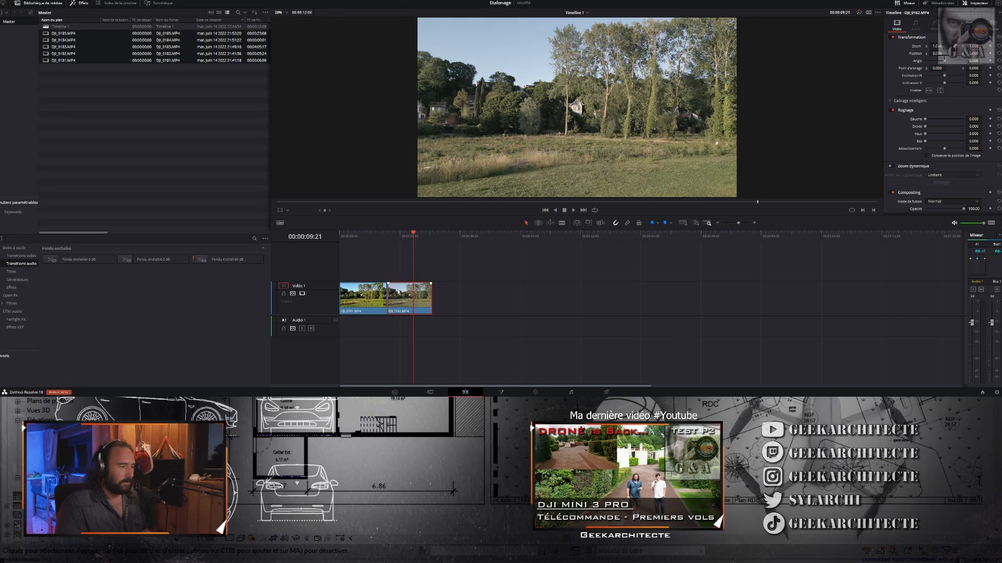
pyautogui.click(348, 236)
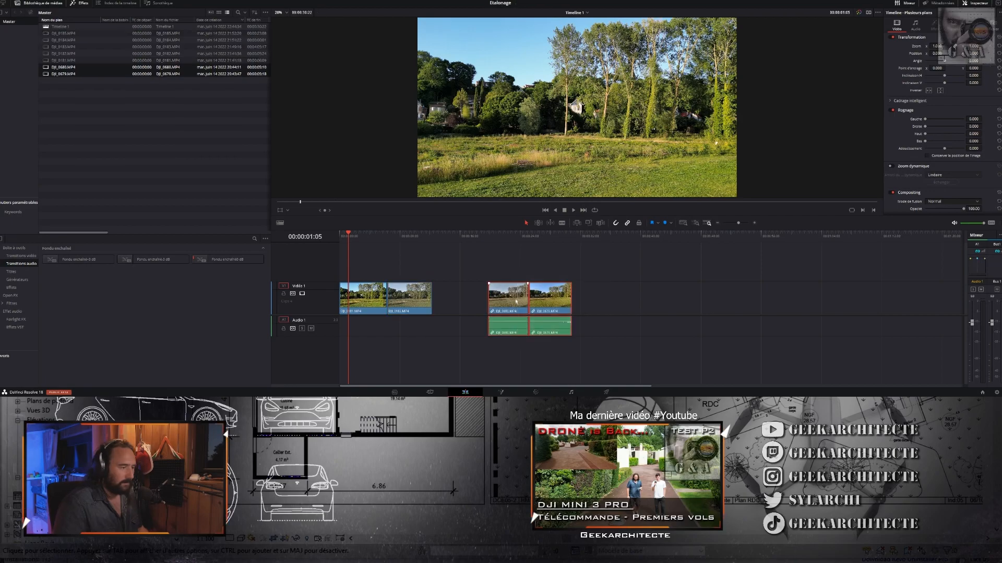
# - Place DJI_0679.MP4 followed by DJI_0680.MP4 on the timeline from 00:00:15:11, leaving a gap after DJI_0182.MP4
pyautogui.moveTo(516, 301); pyautogui.dragTo(460, 301)
pyautogui.click(444, 235)
pyautogui.press('space')
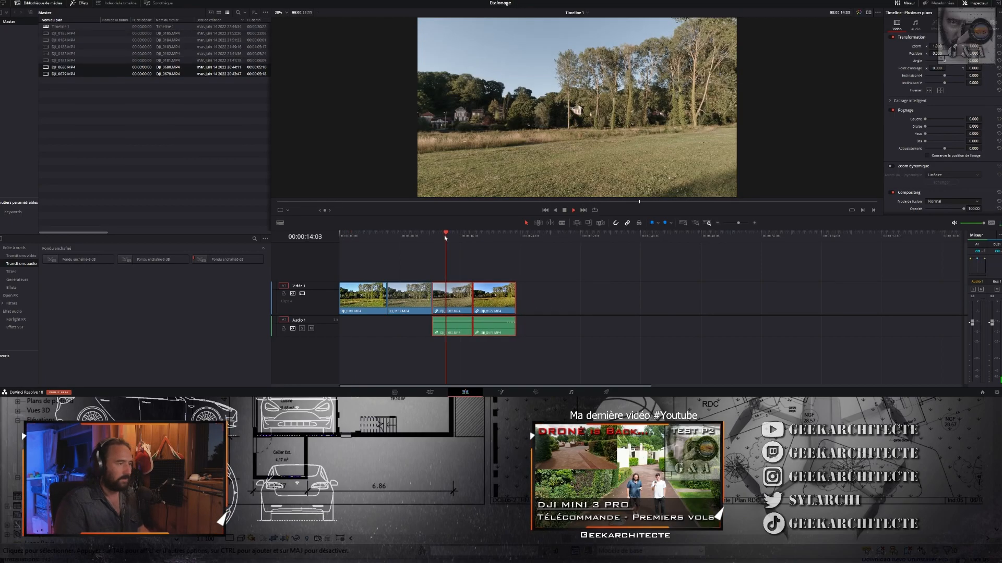
pyautogui.moveTo(449, 262); pyautogui.dragTo(439, 356)
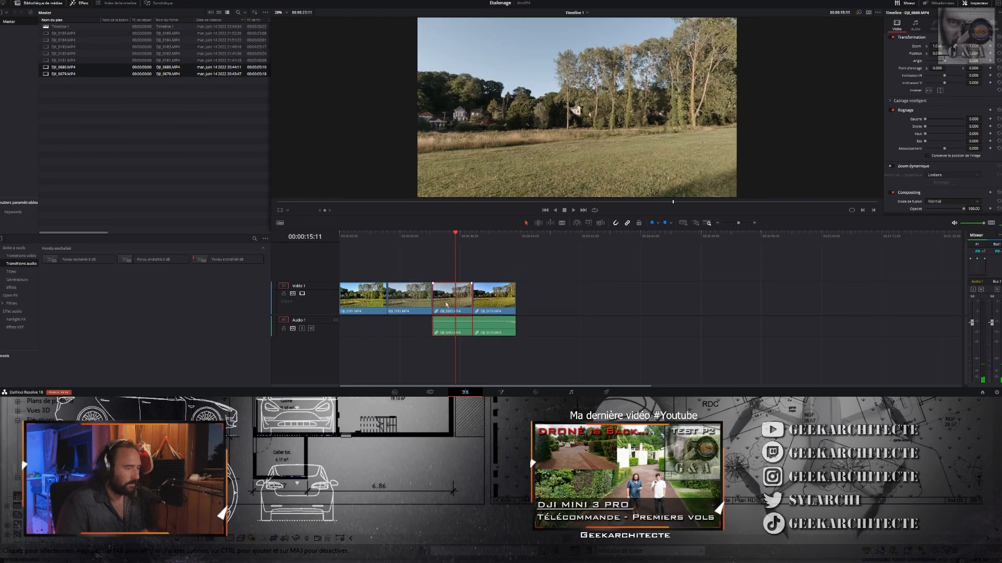
pyautogui.moveTo(447, 303); pyautogui.dragTo(531, 302)
pyautogui.moveTo(560, 266); pyautogui.dragTo(502, 340)
pyautogui.moveTo(500, 302); pyautogui.dragTo(482, 303)
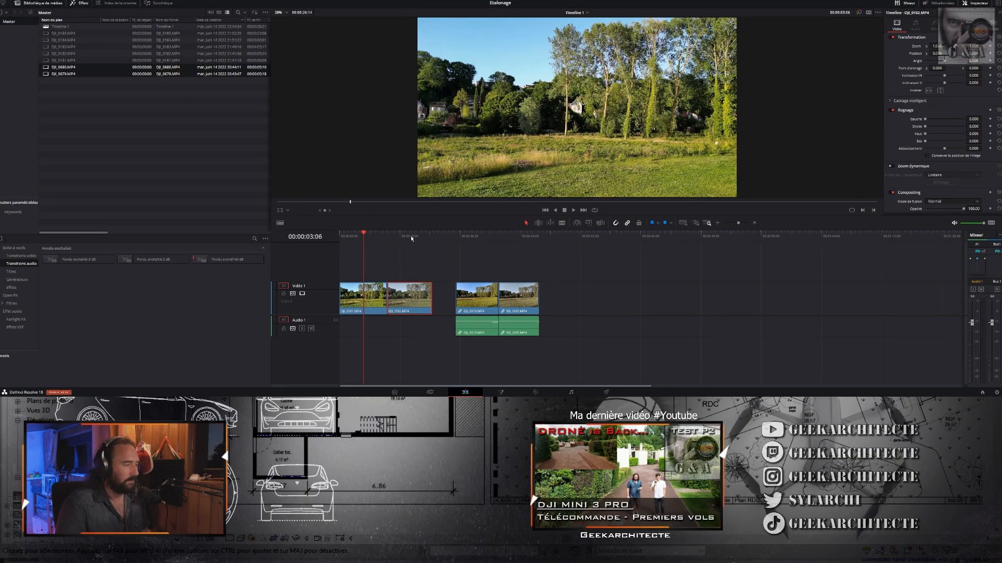
# - Compare the colours of the DJI_0181/DJI_0182 pair with those of the DJI_0679/DJI_0680 pair on the timeline
pyautogui.click(411, 238)
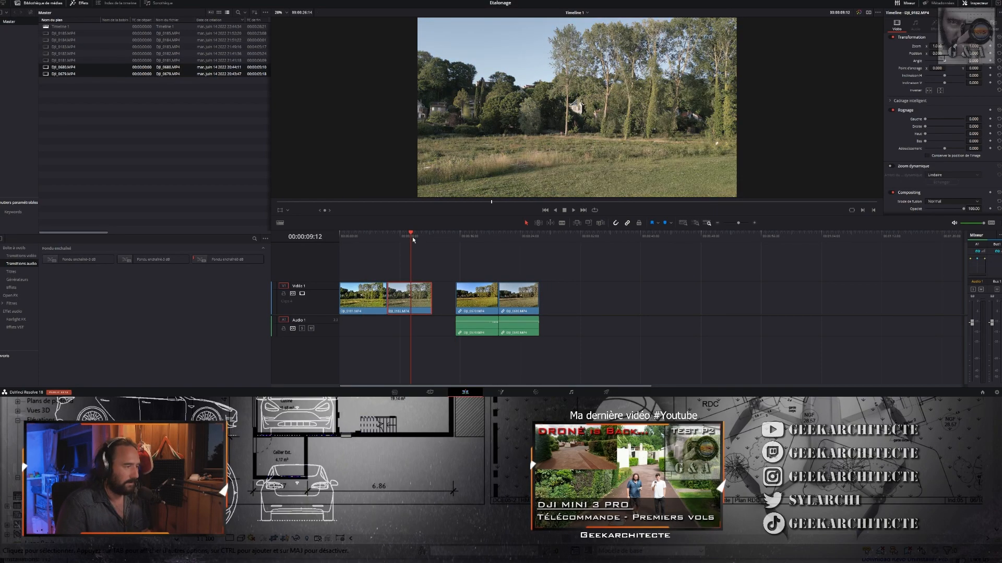
pyautogui.click(367, 237)
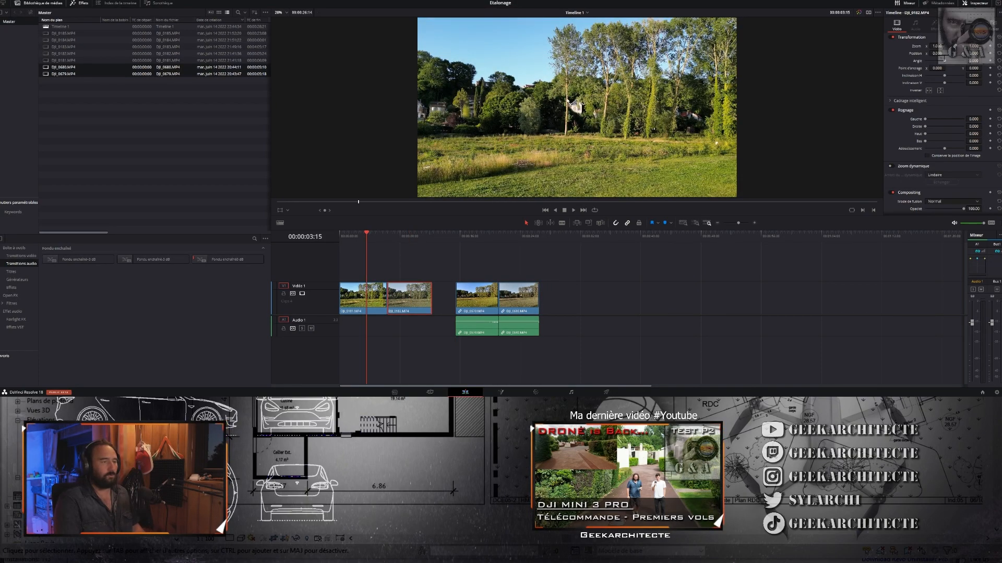
pyautogui.click(520, 237)
pyautogui.click(484, 237)
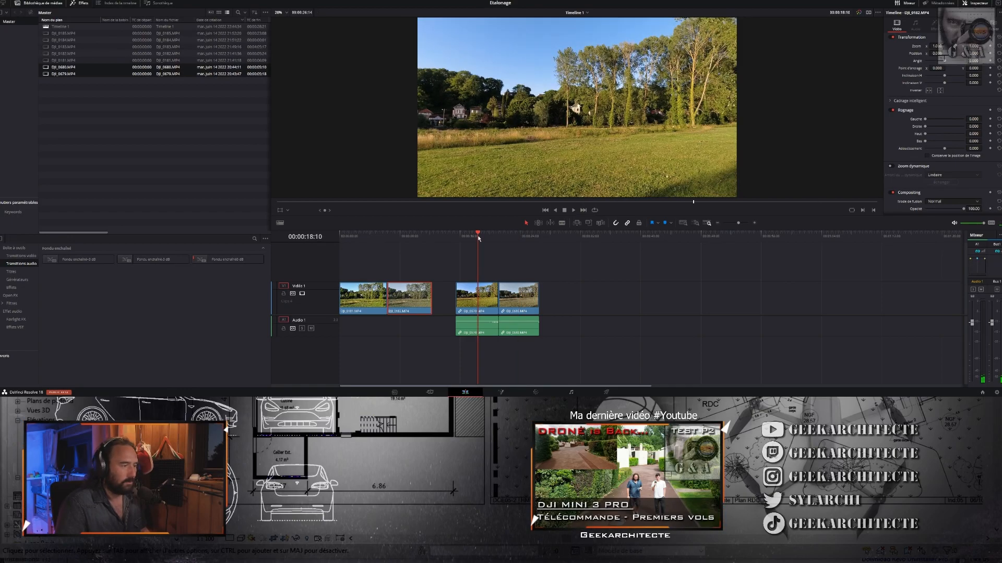
pyautogui.click(518, 237)
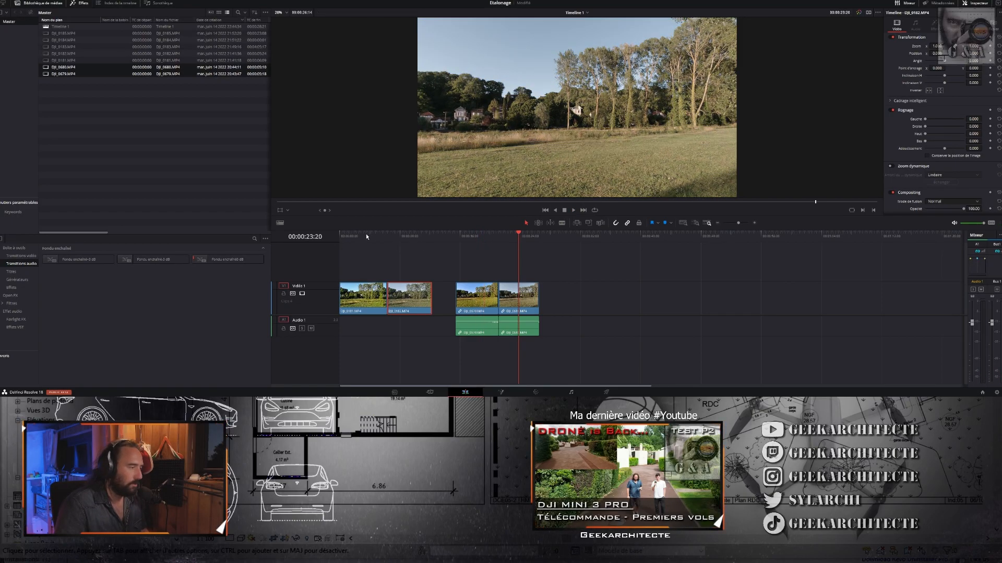
pyautogui.click(366, 237)
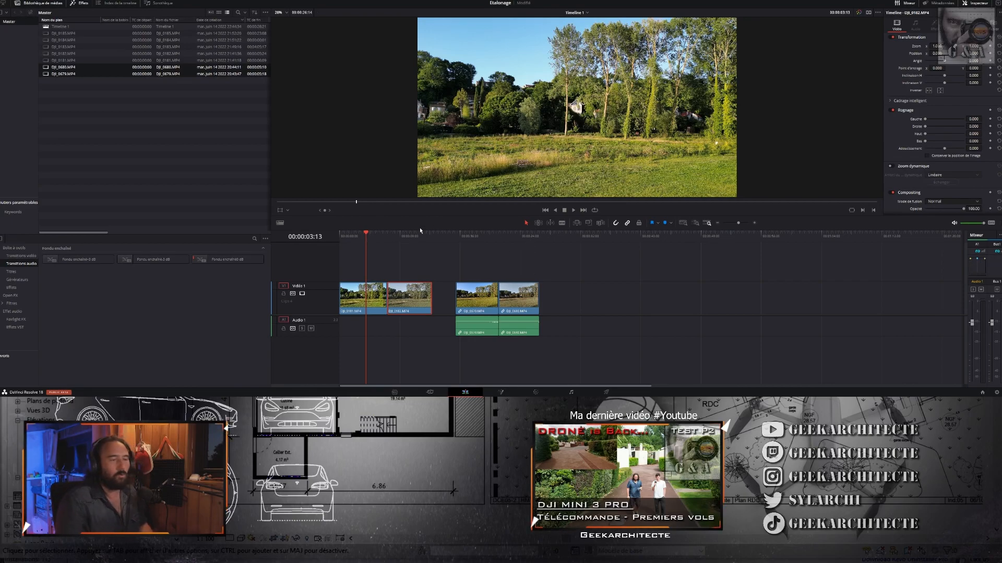
pyautogui.click(371, 238)
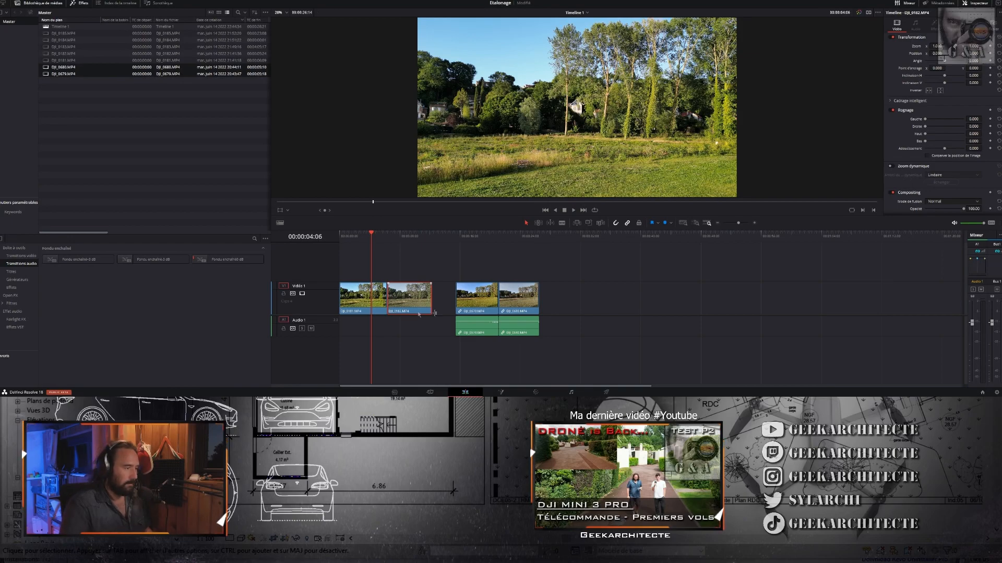
# - On the Color page, match the grade of clip DJI_0182.MP4 to DJI_0181.MP4 with the shot match command
pyautogui.click(540, 392)
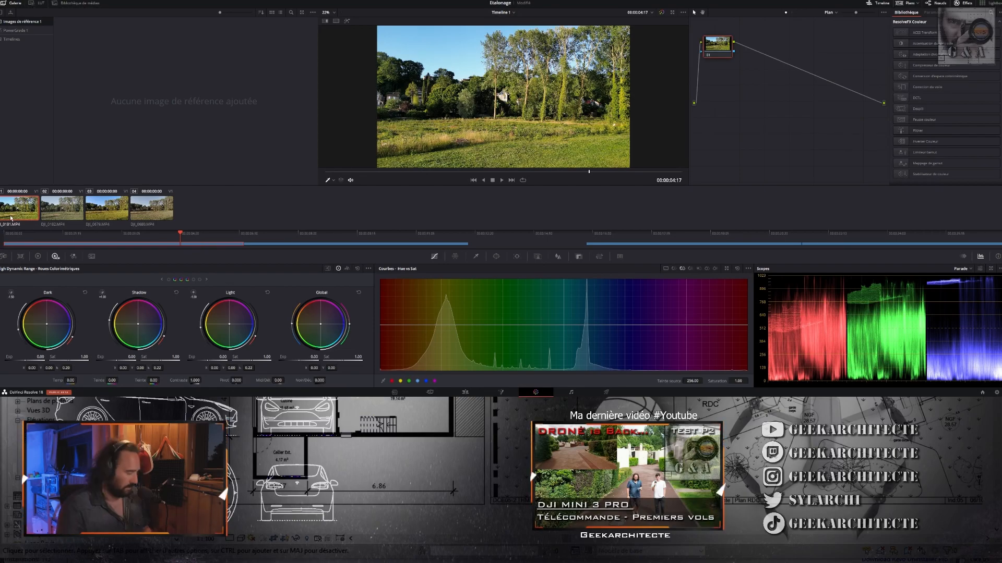
pyautogui.click(58, 219)
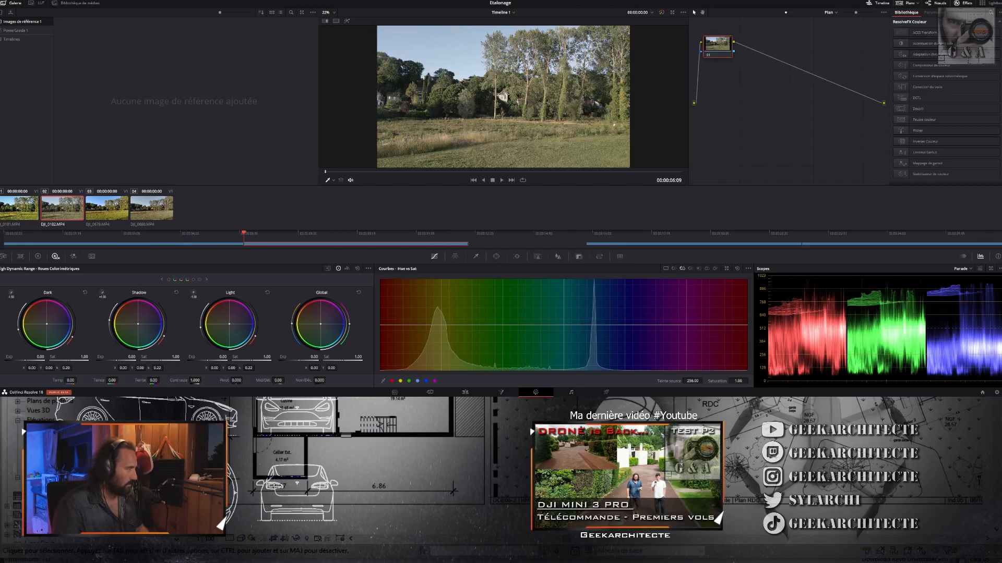
pyautogui.click(24, 211)
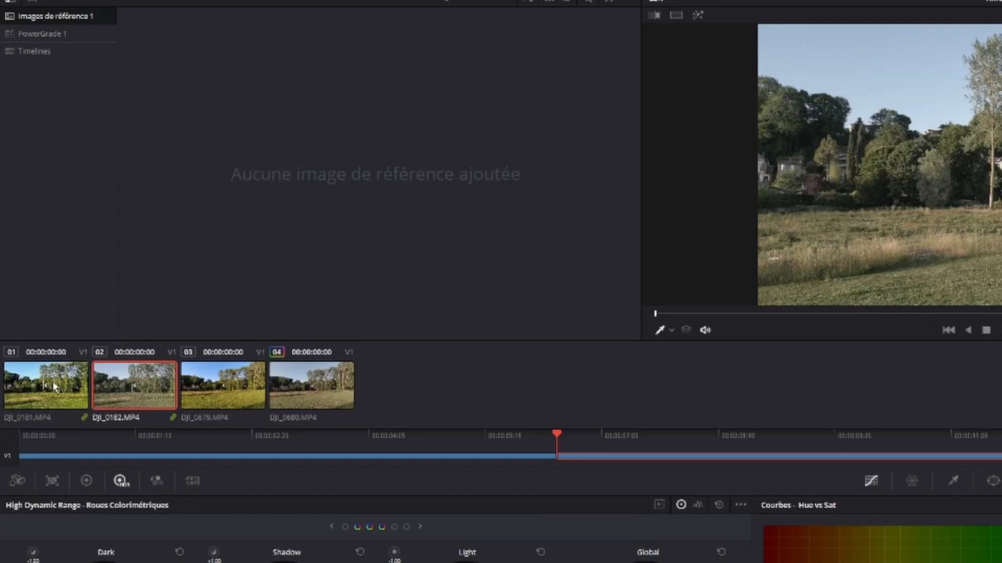
pyautogui.rightClick(54, 387)
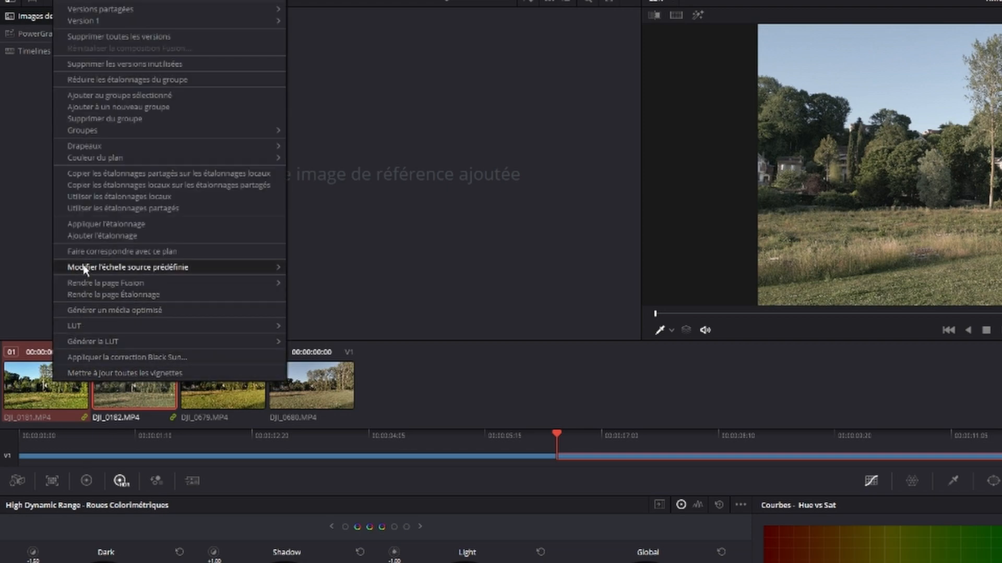
pyautogui.click(83, 252)
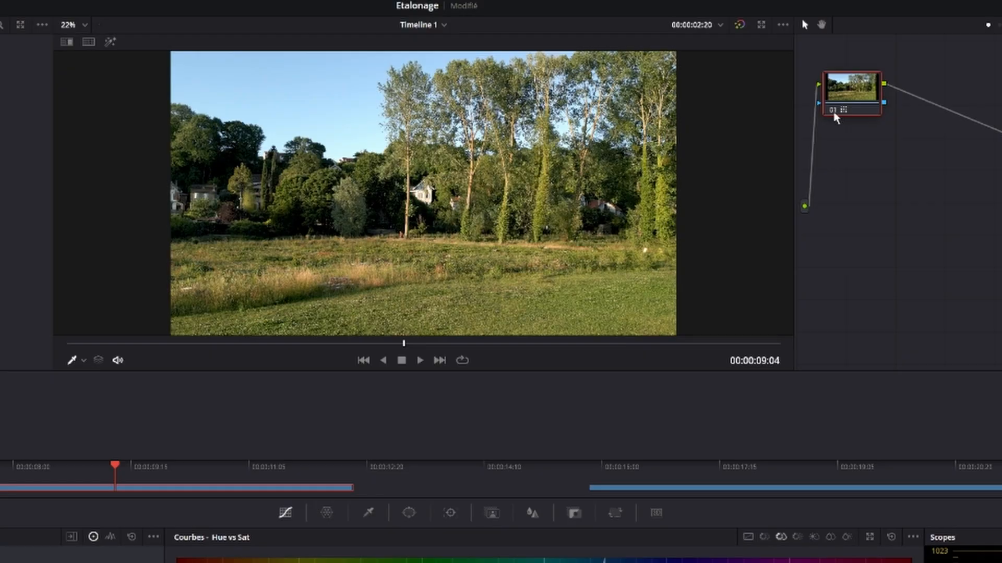
pyautogui.click(709, 55)
pyautogui.click(835, 116)
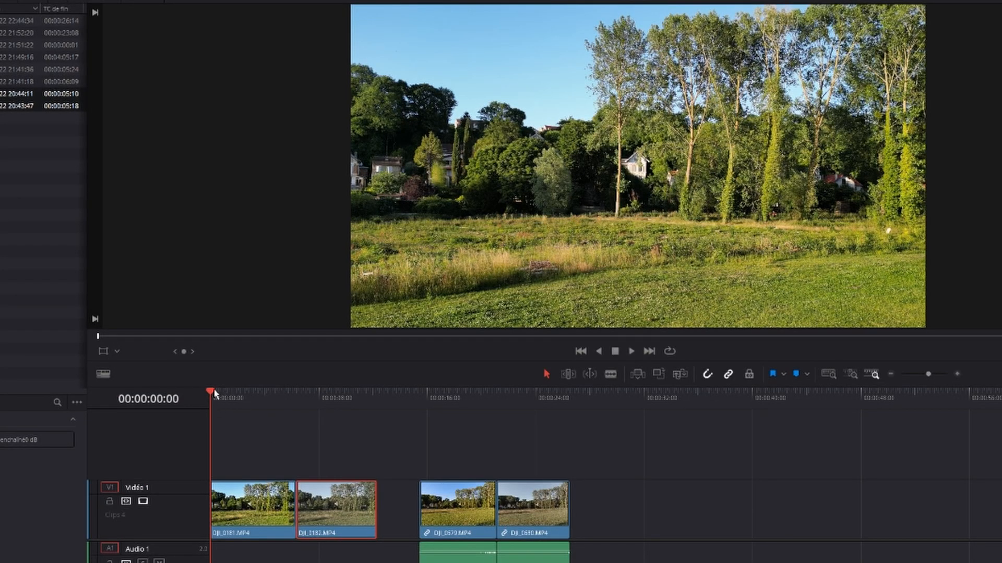
# - On the Edit page, compare the matched DJI_0182.MP4 with DJI_0181.MP4 by jumping between the two clips
pyautogui.click(296, 401)
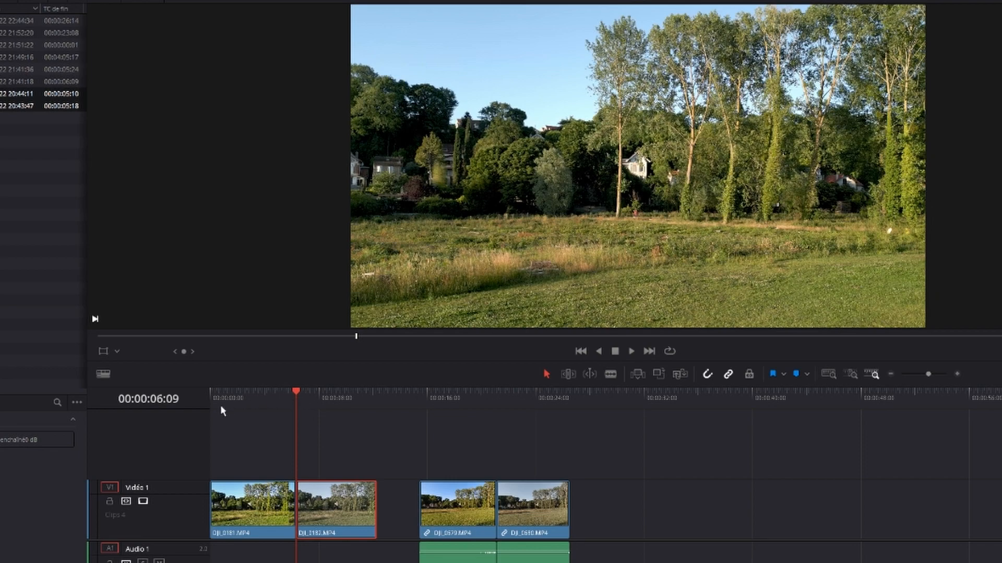
pyautogui.click(214, 398)
pyautogui.click(309, 401)
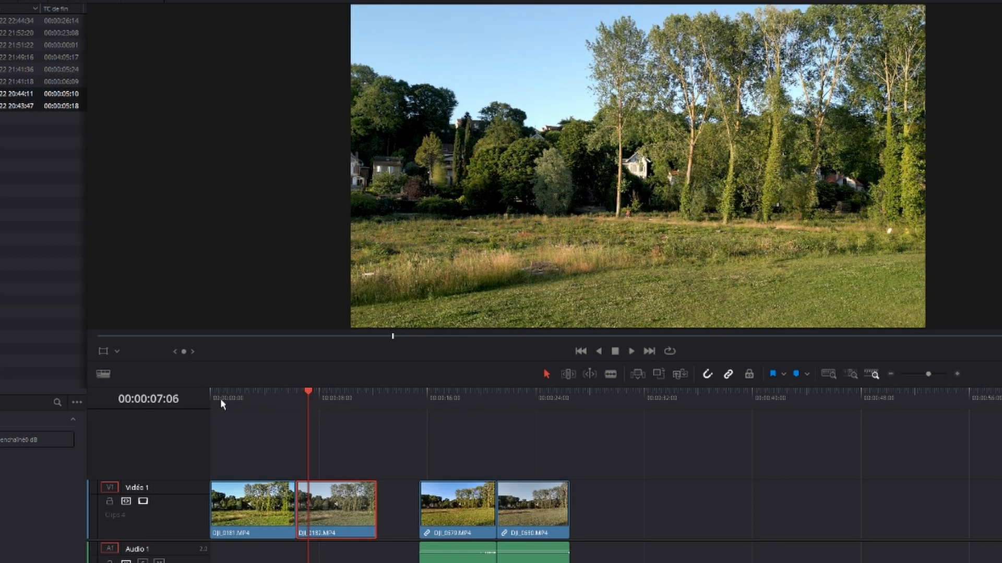
pyautogui.click(221, 401)
pyautogui.click(324, 399)
pyautogui.click(218, 397)
pyautogui.click(301, 401)
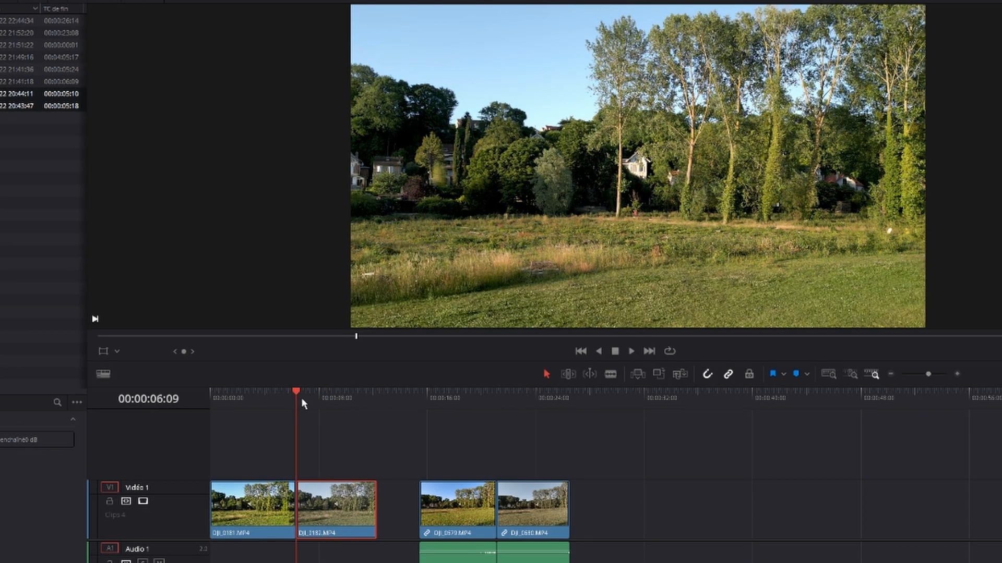
pyautogui.click(236, 401)
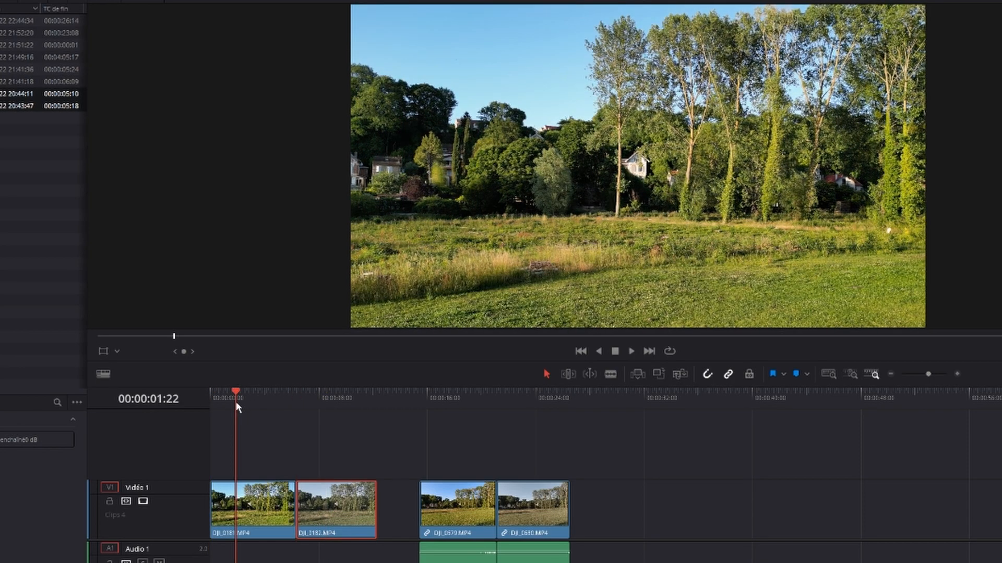
pyautogui.click(312, 402)
pyautogui.click(245, 404)
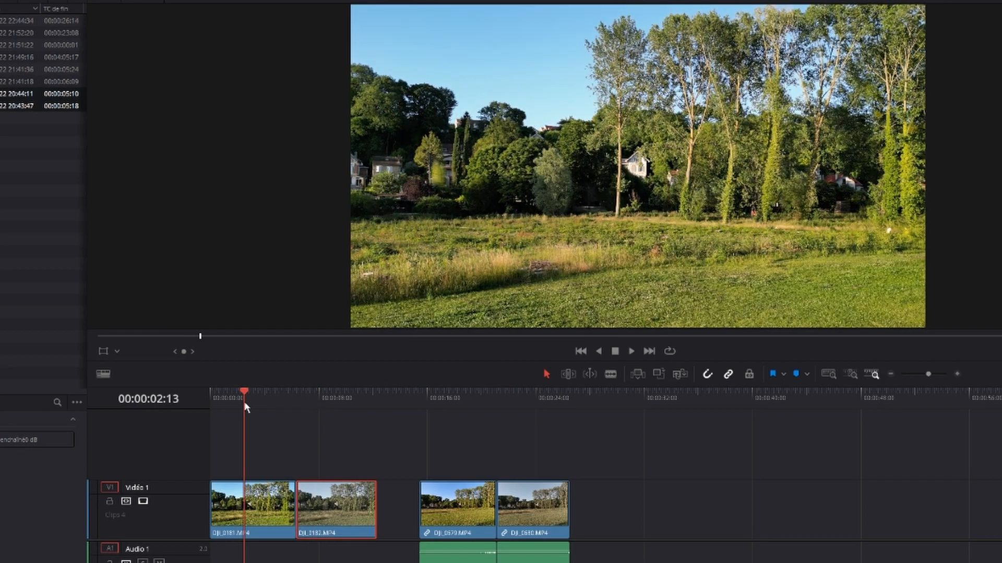
pyautogui.click(314, 405)
pyautogui.click(264, 406)
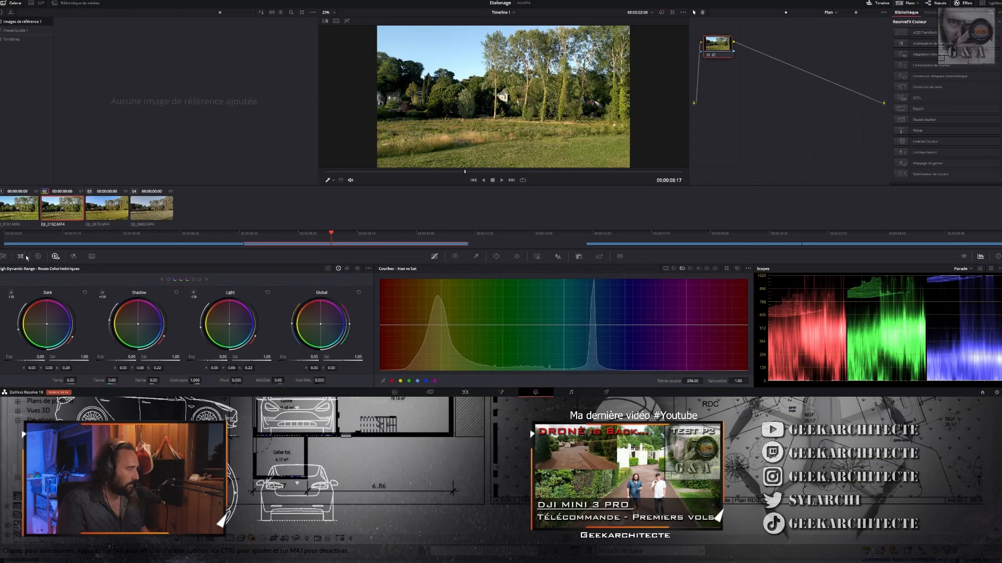
# - On the Color page, set the primary saturation of DJI_0182.MP4 to 60 and compare the clip with DJI_0181.MP4
pyautogui.hotkey('shift', '6')
pyautogui.write('60')
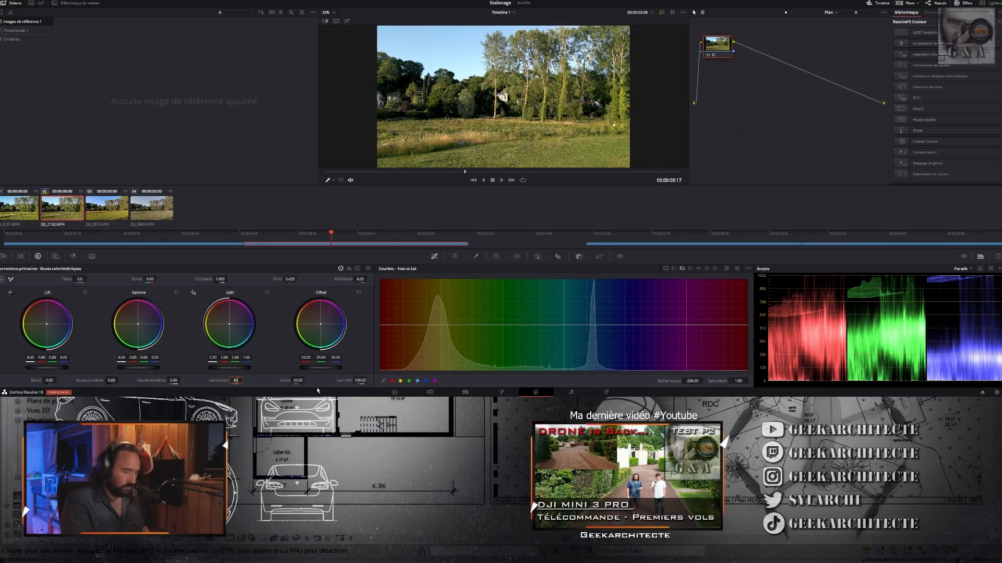
pyautogui.click(23, 210)
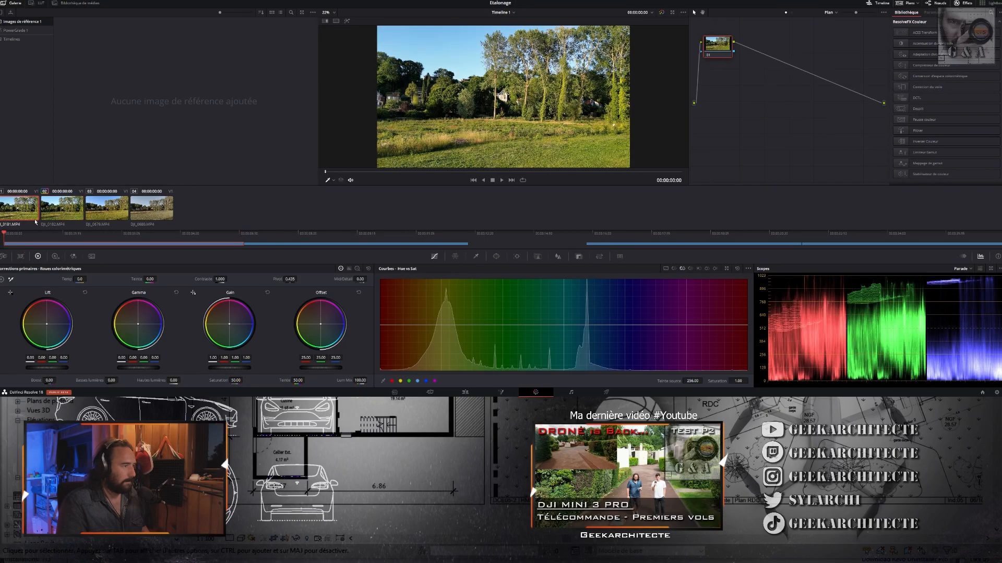
pyautogui.click(52, 213)
pyautogui.click(26, 213)
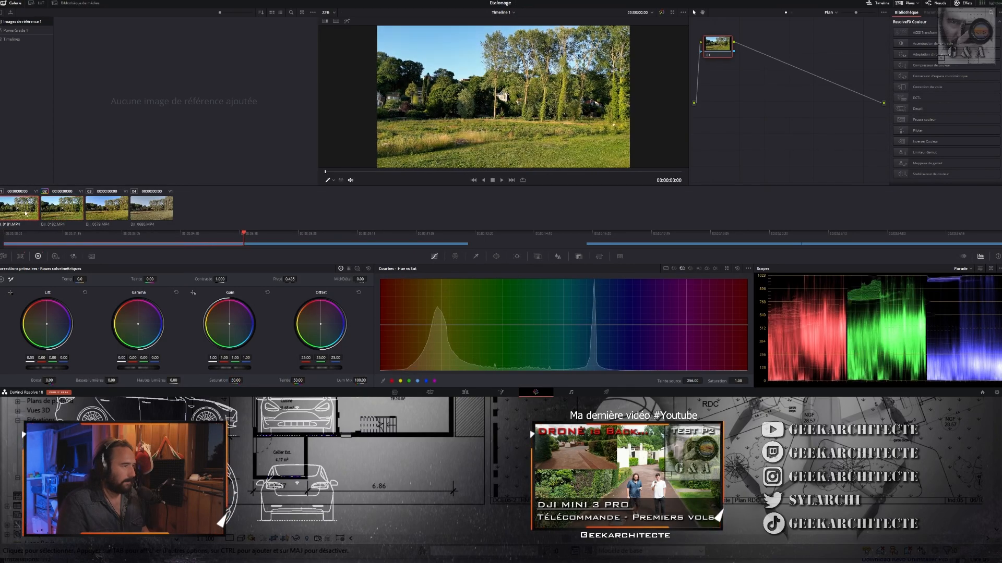
pyautogui.click(51, 214)
pyautogui.click(16, 214)
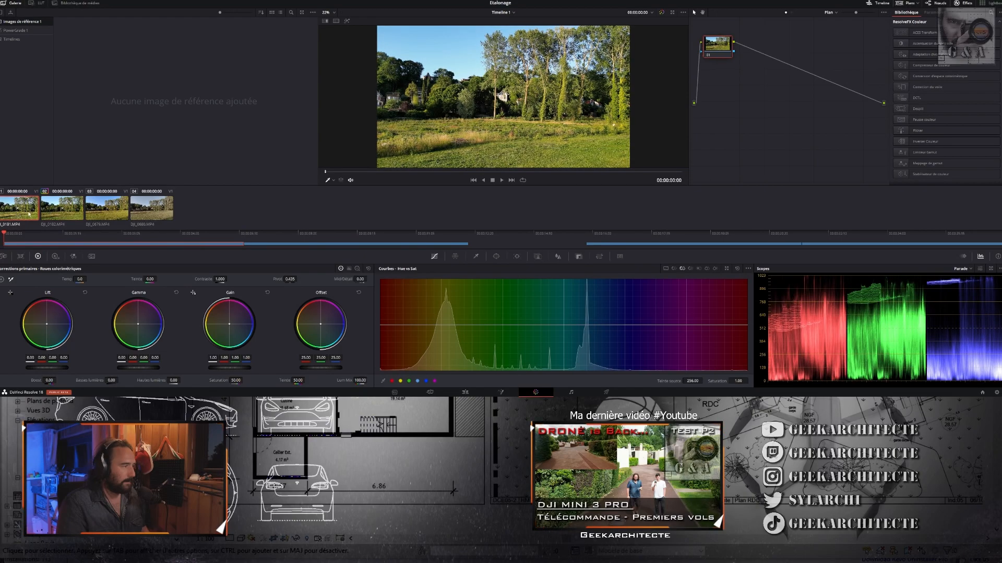
# - Try a primary saturation of 55 on DJI_0182.MP4 and compare the clip with DJI_0181.MP4 by switching between them
pyautogui.click(56, 210)
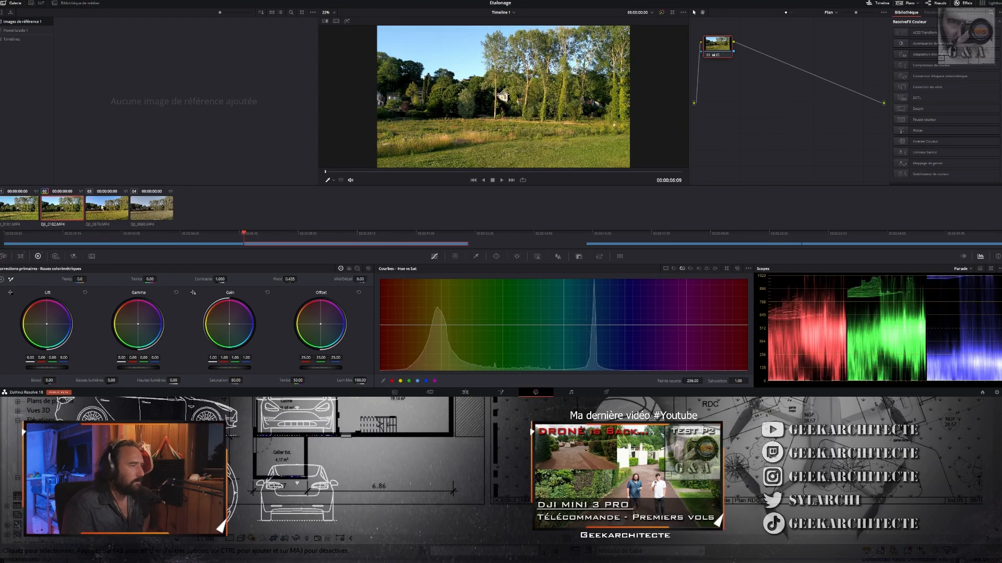
pyautogui.click(23, 214)
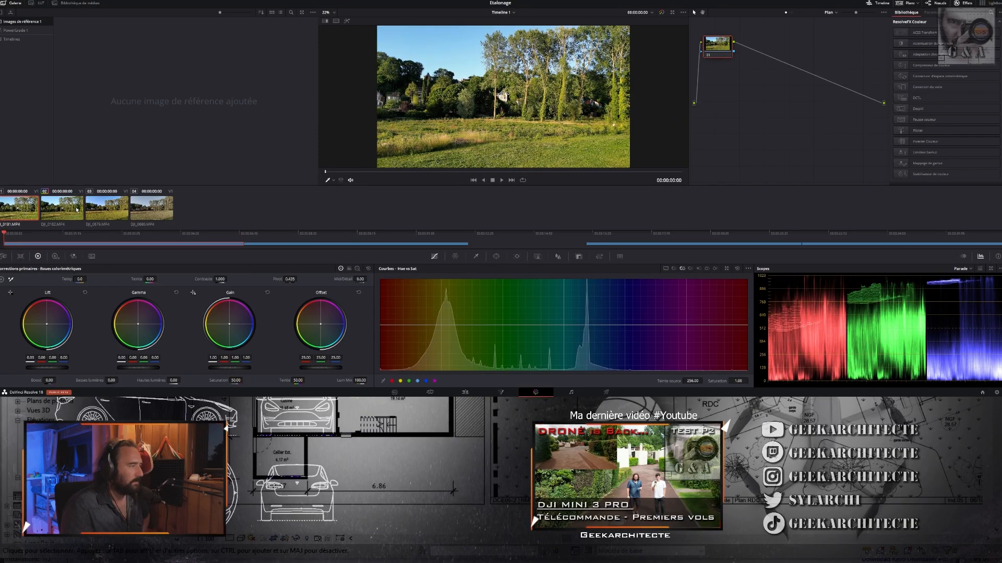
pyautogui.click(76, 210)
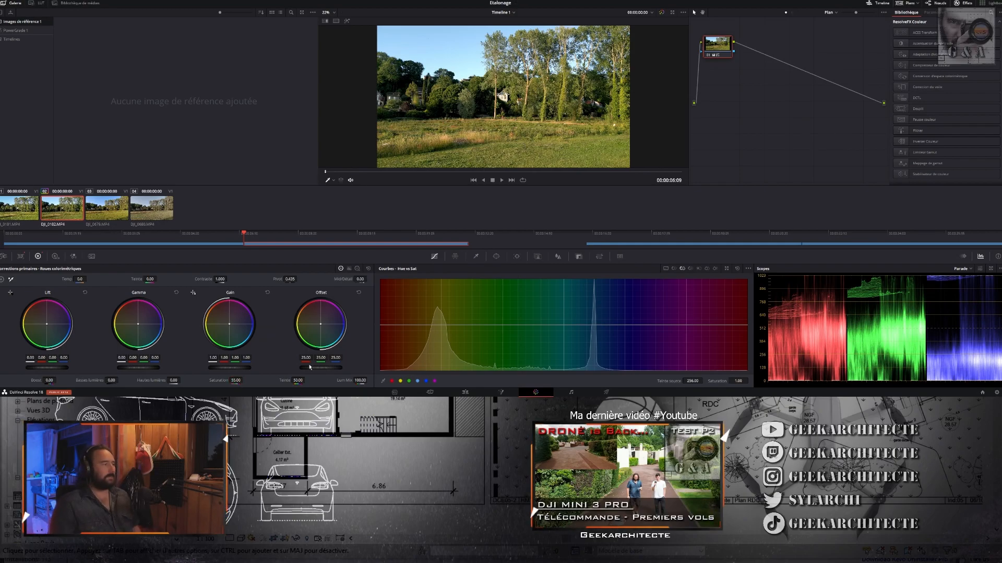
pyautogui.click(19, 209)
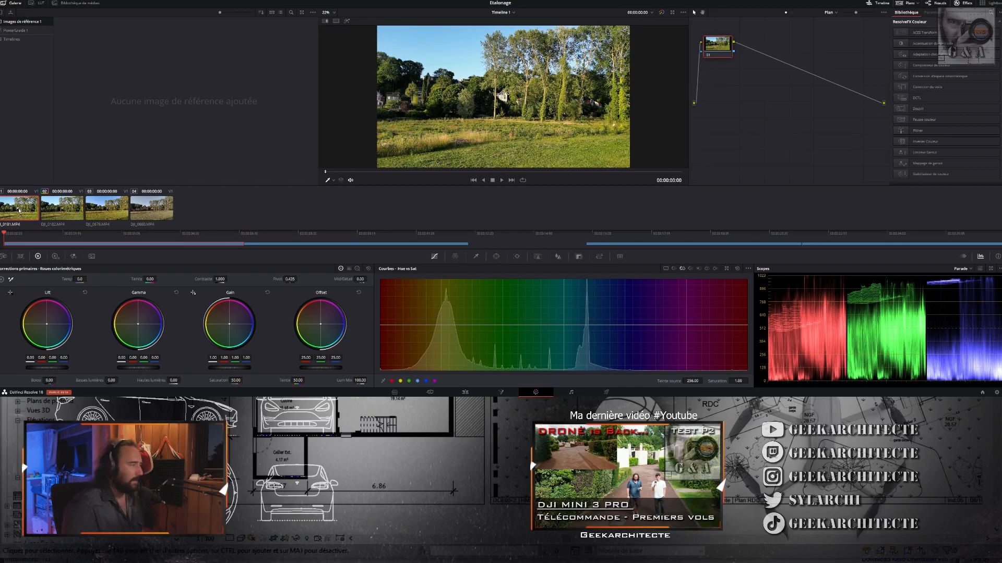
pyautogui.click(65, 211)
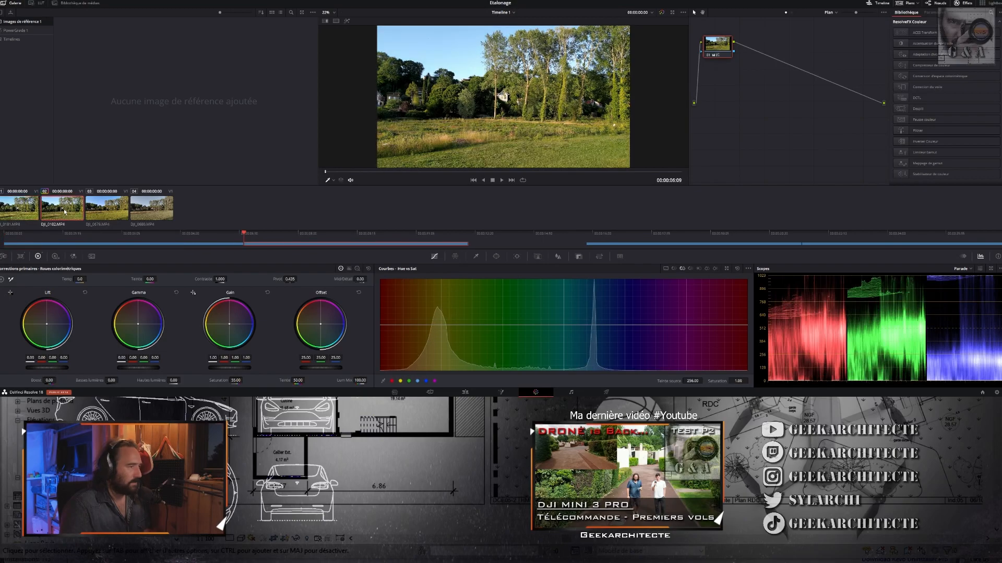
pyautogui.click(17, 200)
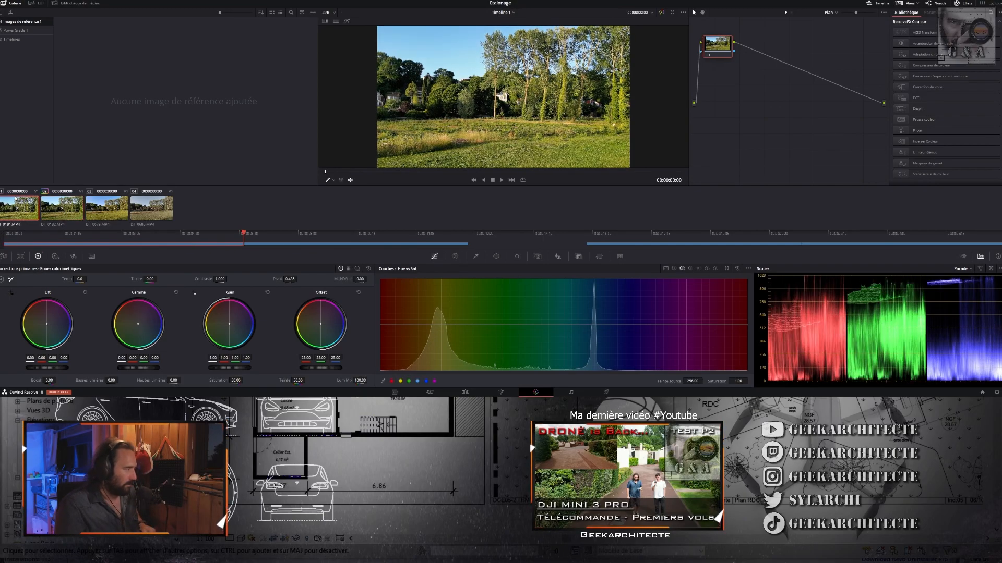
pyautogui.click(55, 211)
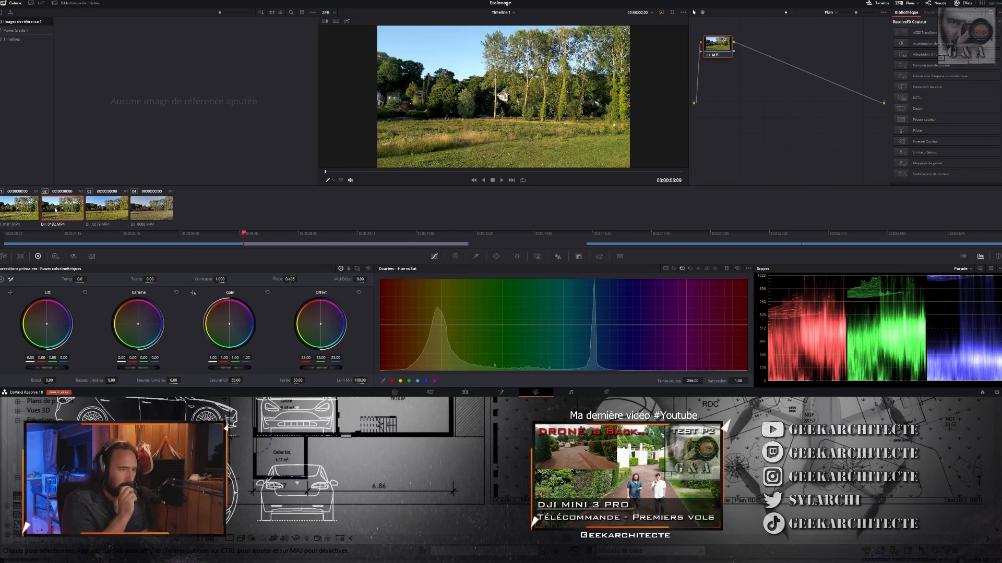
# - Play DJI_0182.MP4 briefly, set its primary saturation back to 60 and compare it again with DJI_0181.MP4
pyautogui.press('space')
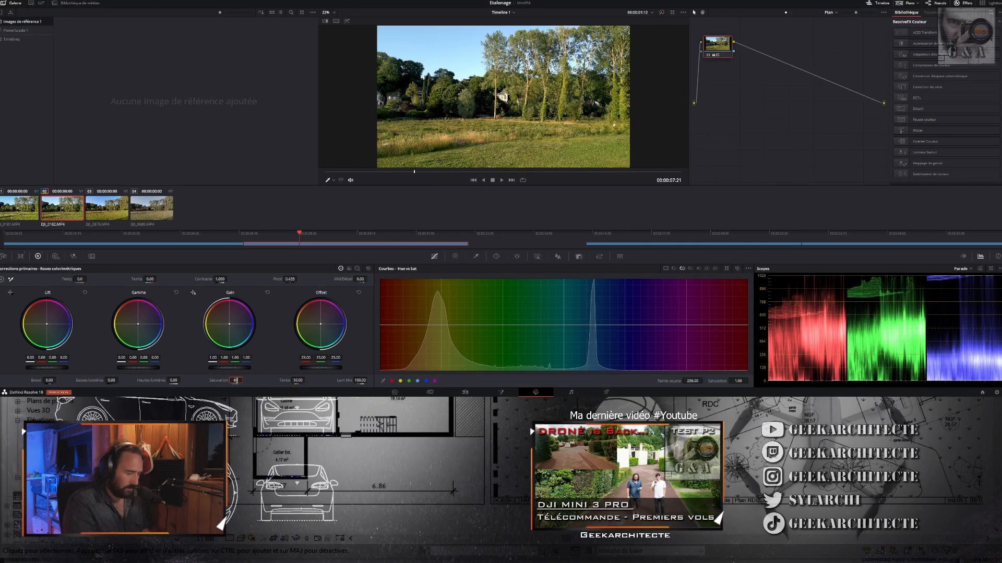
pyautogui.moveTo(235, 380); pyautogui.dragTo(236, 381)
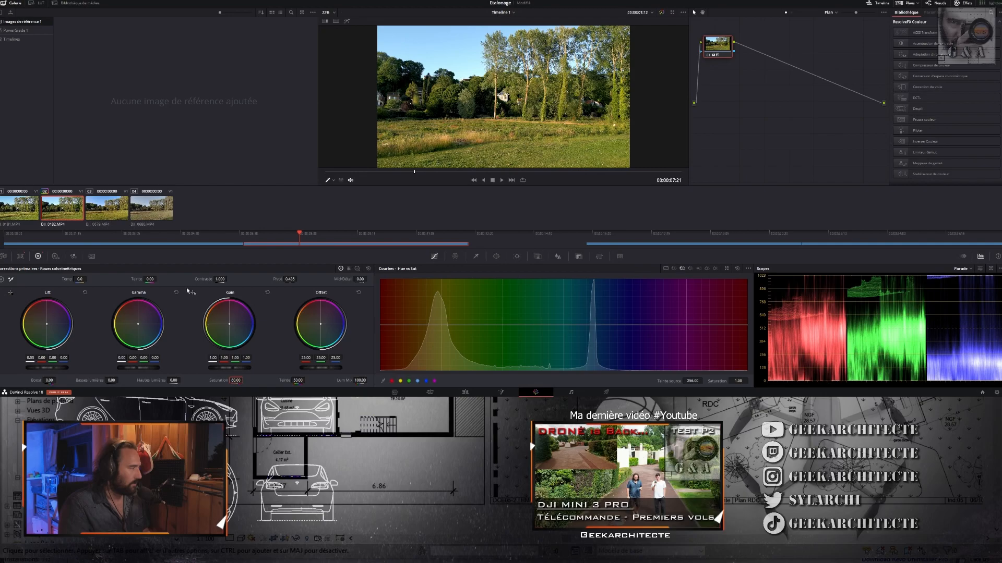
pyautogui.click(23, 211)
pyautogui.click(73, 216)
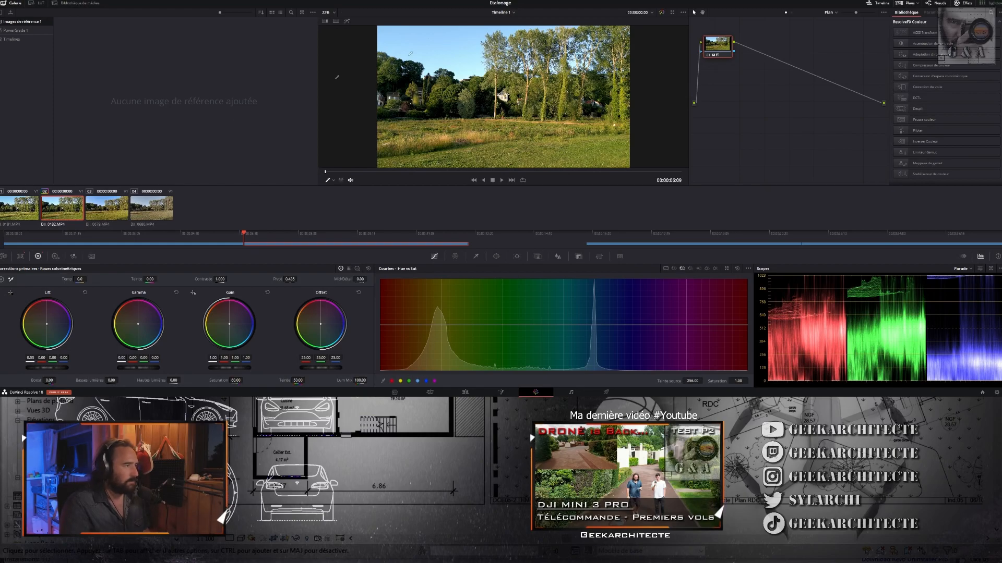
pyautogui.click(25, 211)
pyautogui.click(56, 214)
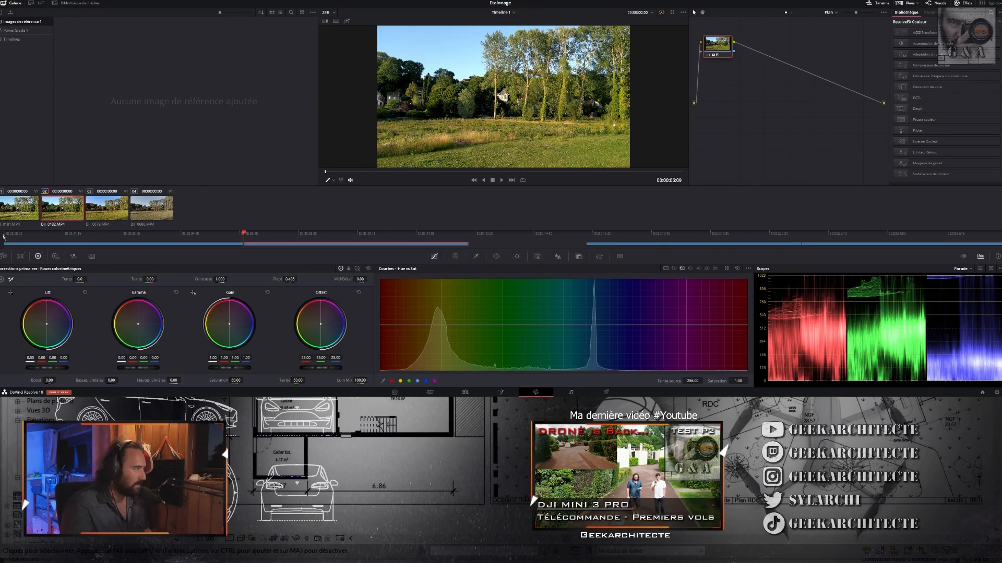
pyautogui.click(20, 215)
pyautogui.click(60, 211)
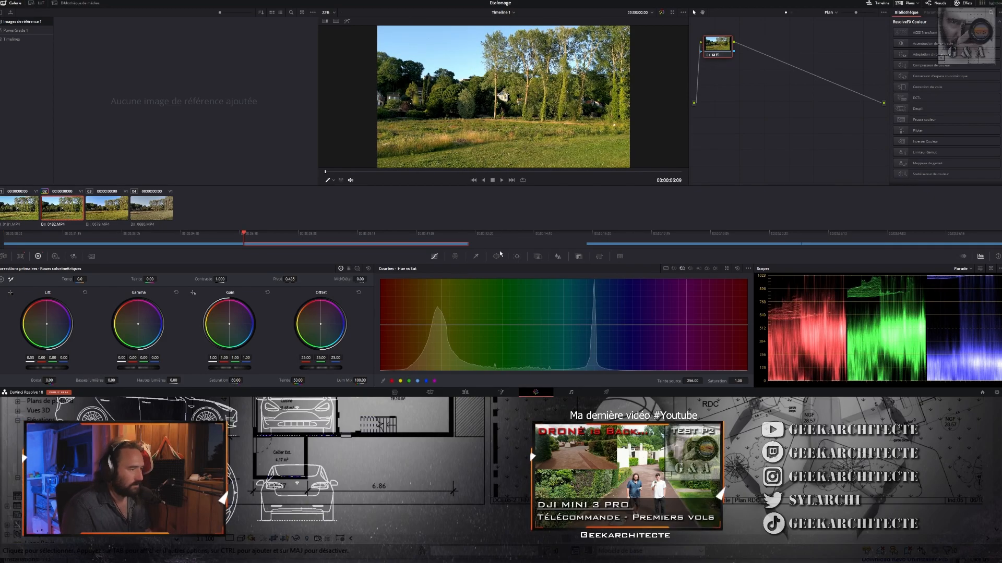
# - Sample the blue sky for the Hue vs Sat curve, raise that point's saturation to about 1.28 and compare with the node disabled
pyautogui.click(477, 257)
pyautogui.click(435, 257)
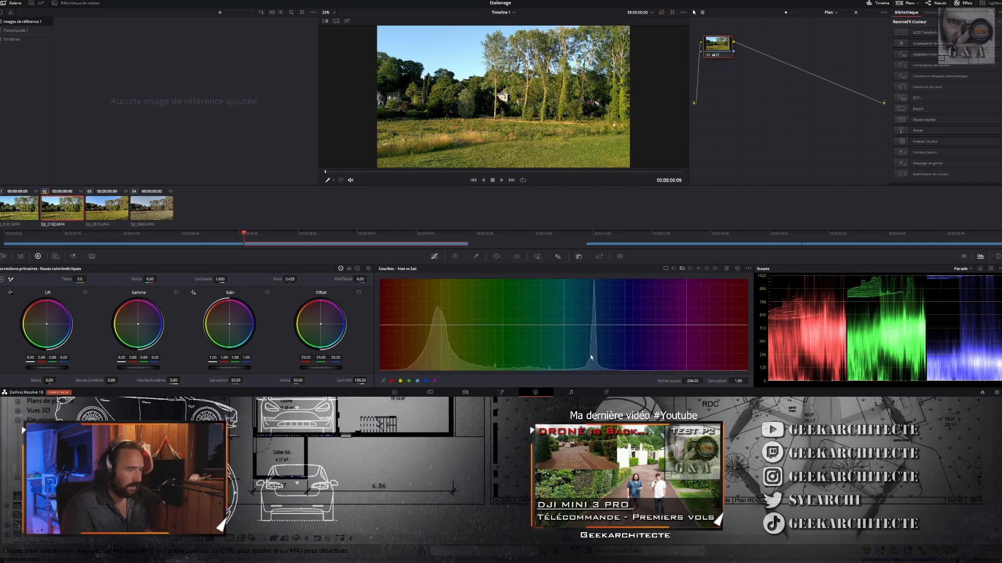
pyautogui.click(445, 36)
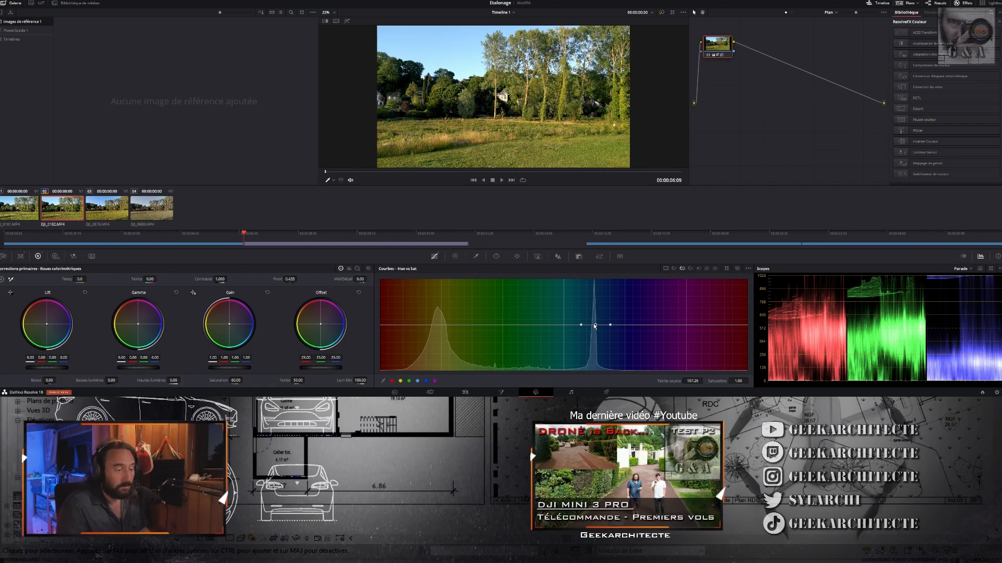
pyautogui.moveTo(595, 327)
pyautogui.mouseDown()
pyautogui.moveTo(596, 283)
pyautogui.moveTo(596, 315)
pyautogui.moveTo(618, 327)
pyautogui.moveTo(576, 327)
pyautogui.moveTo(598, 302)
pyautogui.moveTo(595, 315)
pyautogui.mouseUp()
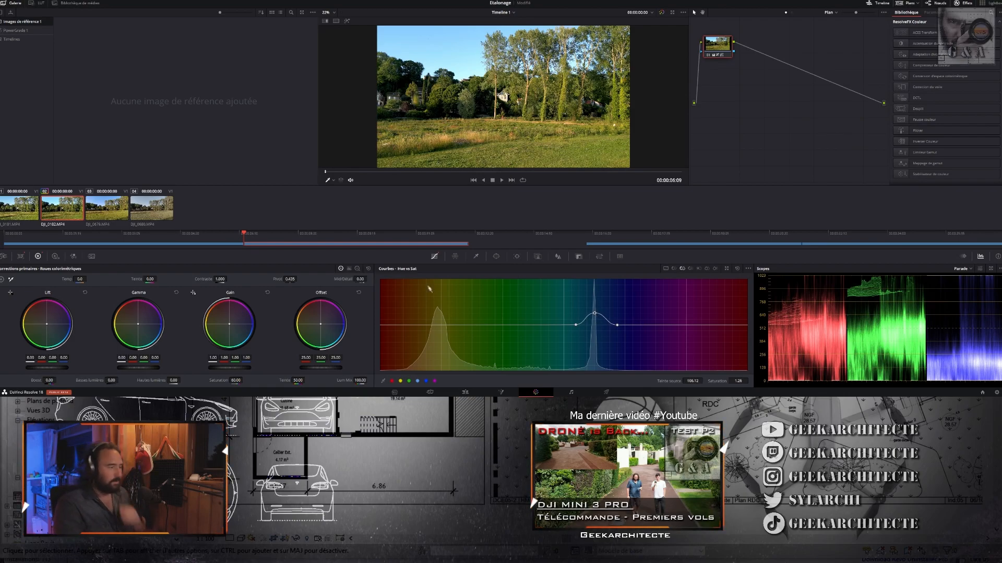
pyautogui.click(707, 56)
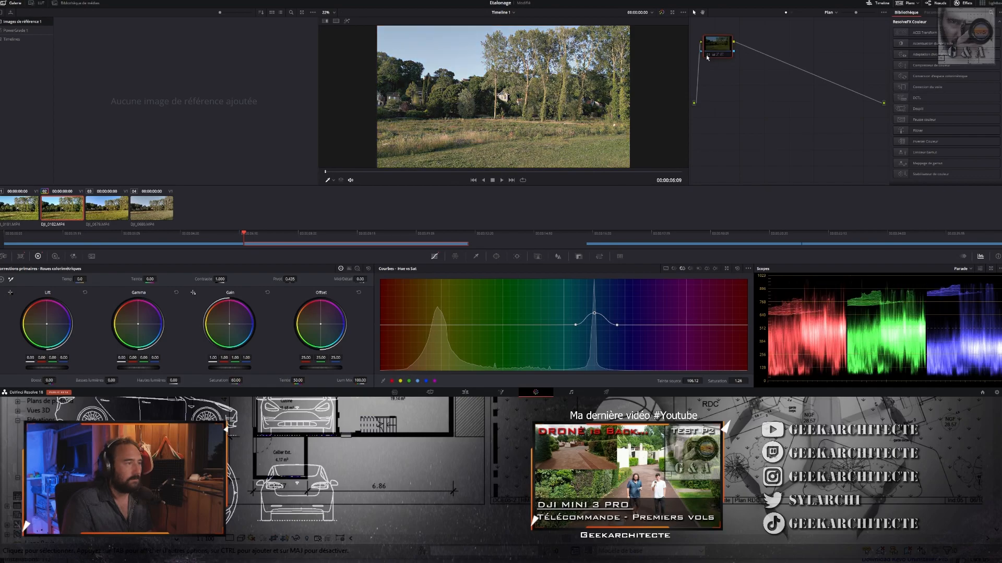
pyautogui.click(707, 55)
pyautogui.click(707, 55)
pyautogui.click(707, 56)
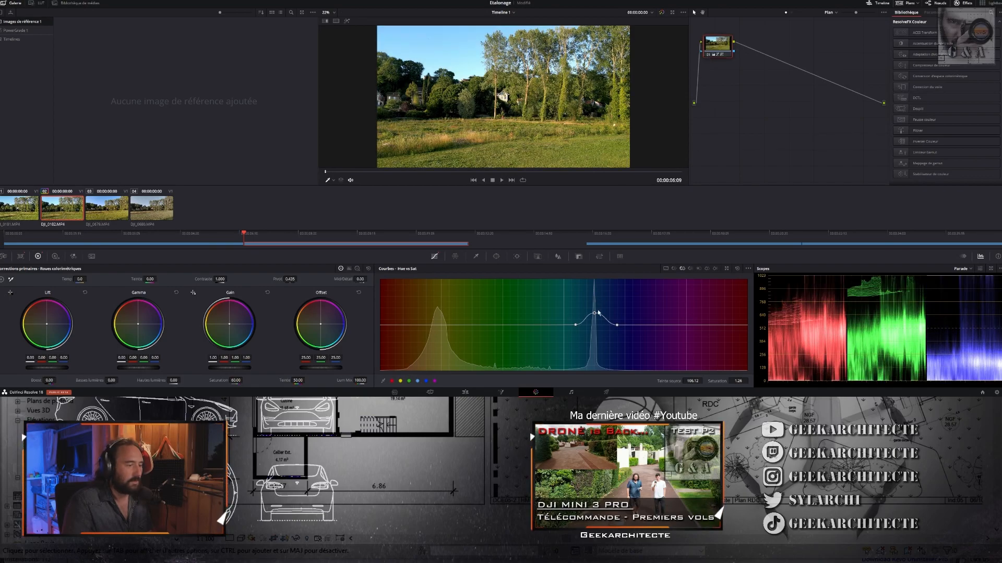
# - Lower the blue point of the Hue vs Sat curve to 1.12, check against the ungraded image, and add a slightly raised yellow point
pyautogui.moveTo(595, 315); pyautogui.dragTo(596, 320)
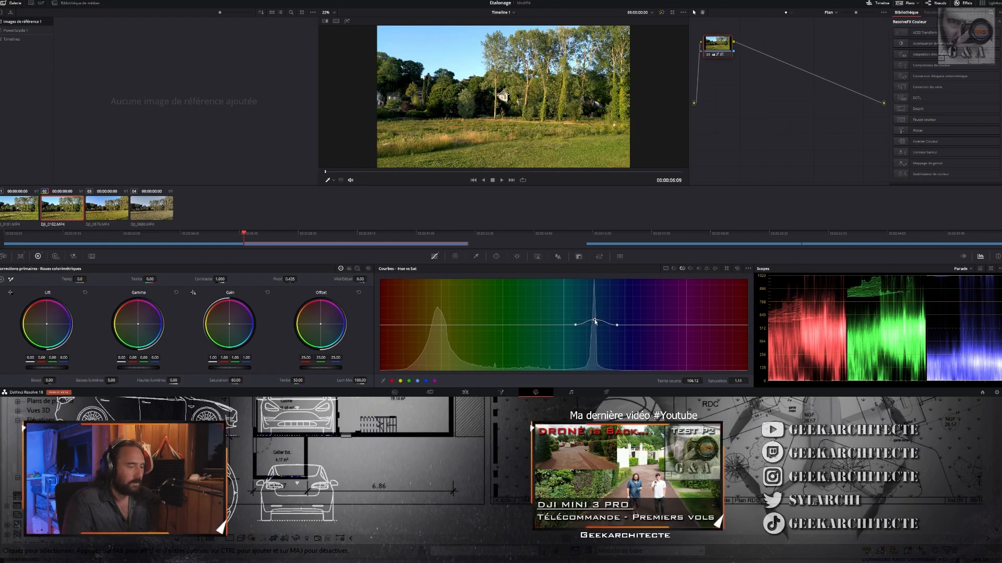
pyautogui.click(708, 55)
pyautogui.click(708, 55)
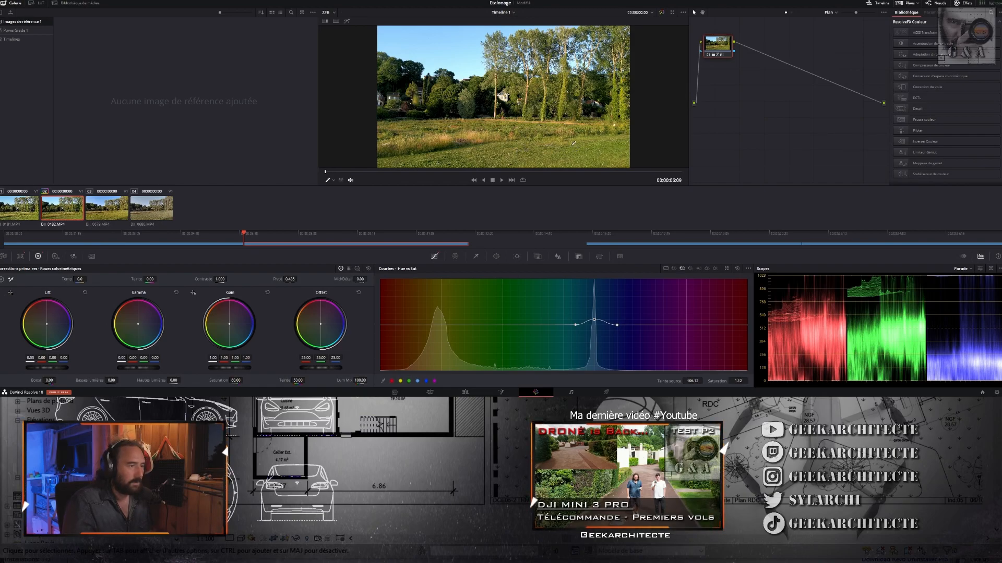
pyautogui.click(443, 325)
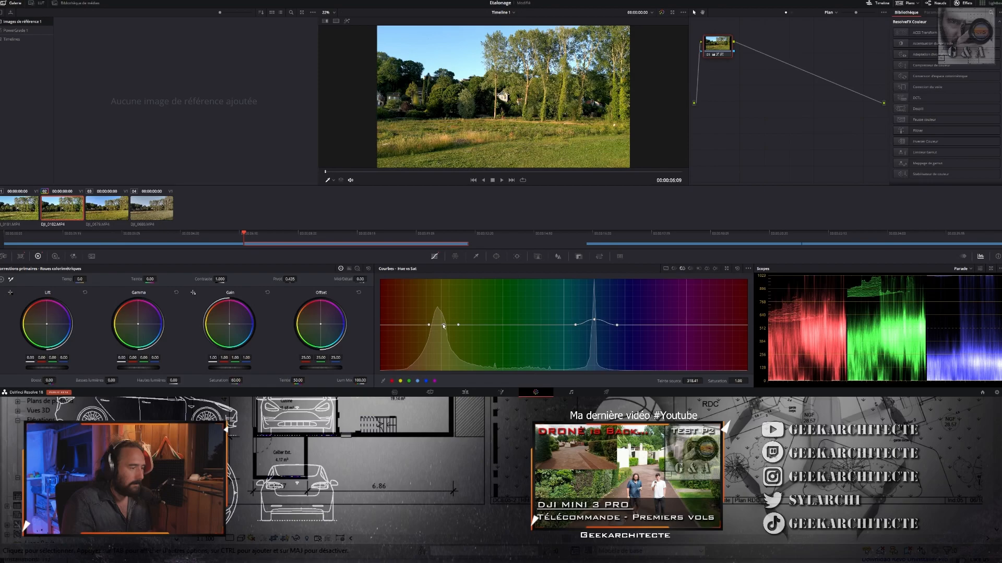
pyautogui.moveTo(443, 325)
pyautogui.mouseDown()
pyautogui.moveTo(445, 299)
pyautogui.moveTo(444, 322)
pyautogui.mouseUp()
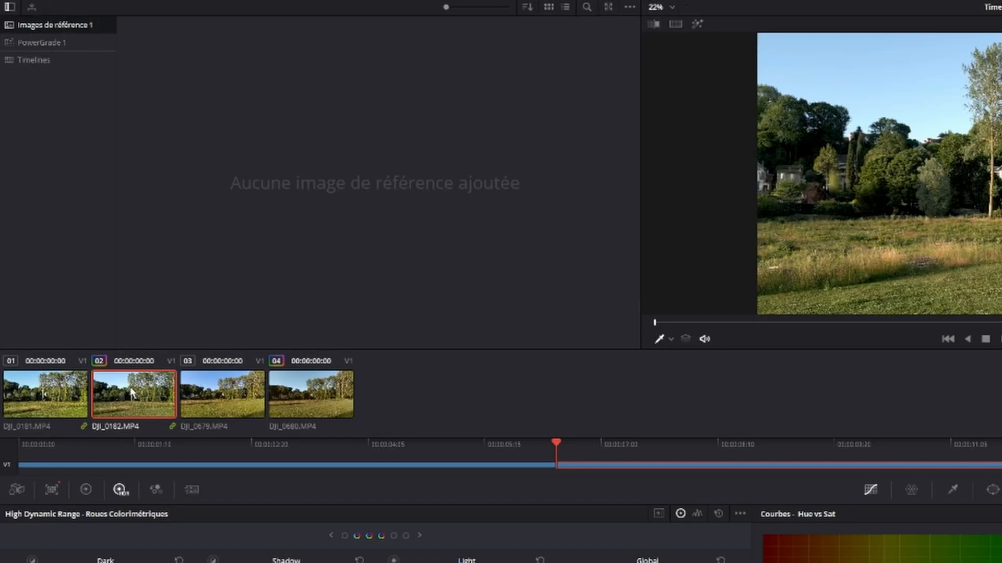
# - Generate a 65-point CUBE LUT from the grade of DJI_0182.MP4 and save it as "M3P Dcinelike - M3P Normal"
pyautogui.rightClick(62, 207)
pyautogui.moveTo(163, 314)
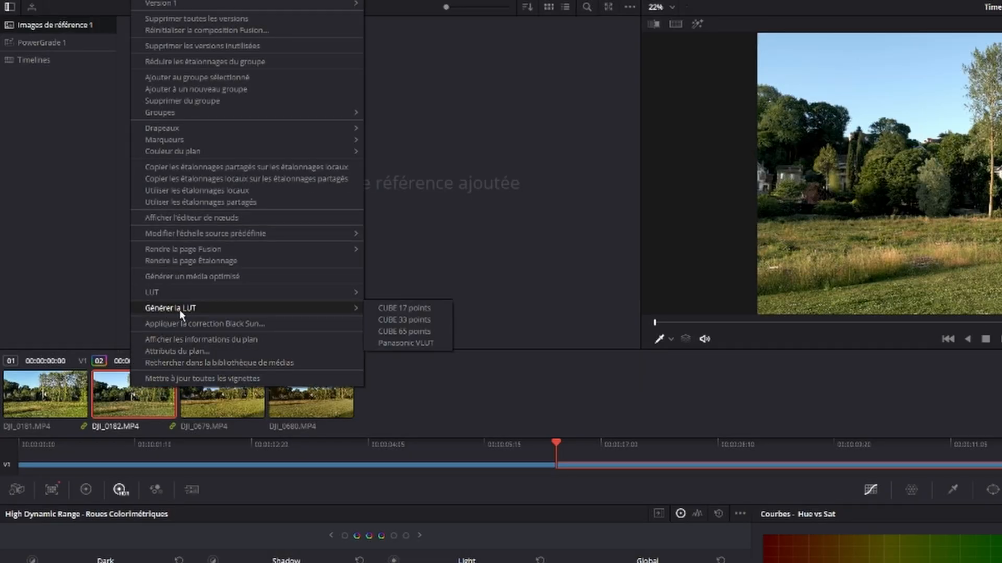
pyautogui.click(393, 332)
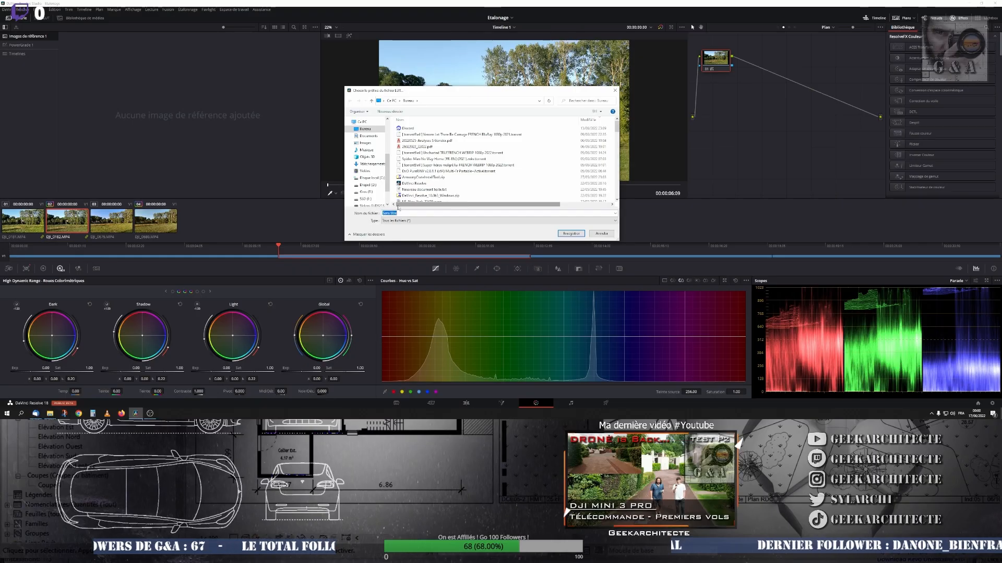
pyautogui.write('M3P Dcinelike - M3P Normal')
pyautogui.click(567, 233)
# - Try to apply the generated LUT to clip DJI_0680.MP4
pyautogui.rightClick(162, 218)
pyautogui.moveTo(173, 181)
pyautogui.click(311, 198)
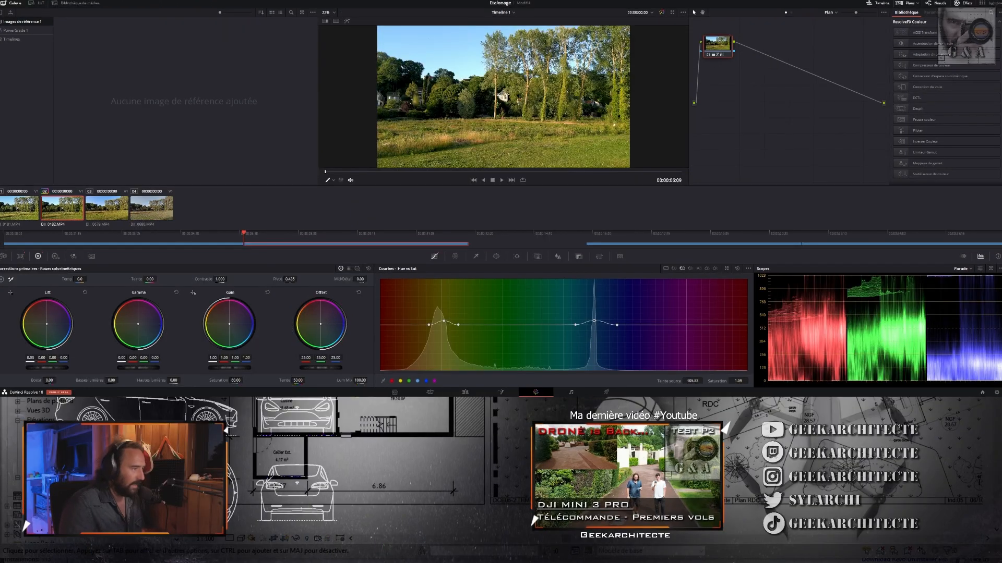
# - Compare the colours of DJI_0679.MP4 and DJI_0680.MP4 by switching repeatedly between the two clips
pyautogui.click(111, 212)
pyautogui.click(147, 211)
pyautogui.click(125, 211)
pyautogui.click(142, 212)
pyautogui.click(121, 212)
pyautogui.click(145, 213)
pyautogui.click(122, 213)
pyautogui.click(152, 213)
pyautogui.click(123, 212)
pyautogui.click(149, 210)
pyautogui.click(123, 209)
pyautogui.click(150, 209)
# - Compare the curve-adjusted DJI_0182.MP4 with its reference clip DJI_0181.MP4 by switching between them
pyautogui.click(7, 209)
pyautogui.click(49, 210)
pyautogui.click(15, 210)
pyautogui.click(48, 211)
pyautogui.click(19, 211)
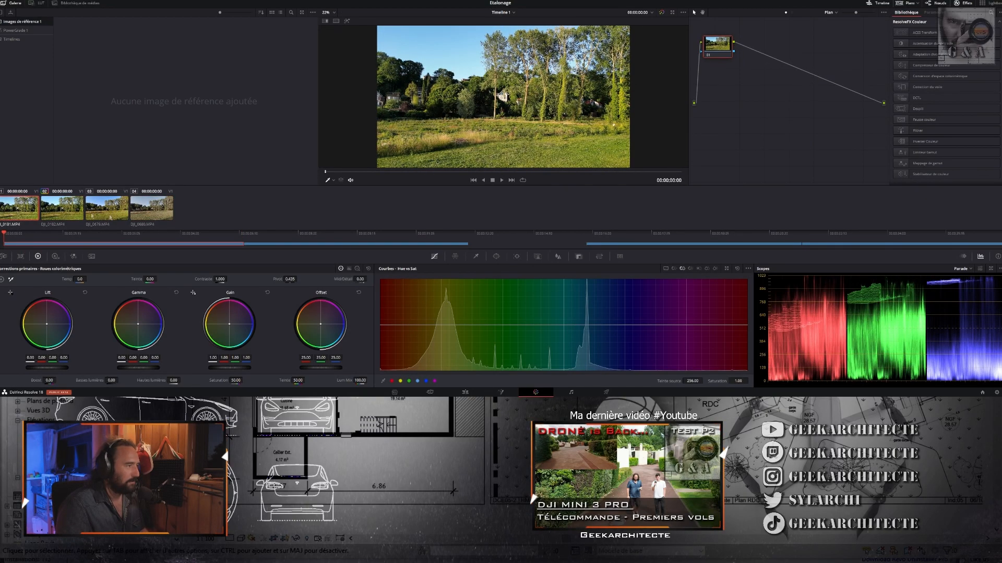
pyautogui.click(81, 214)
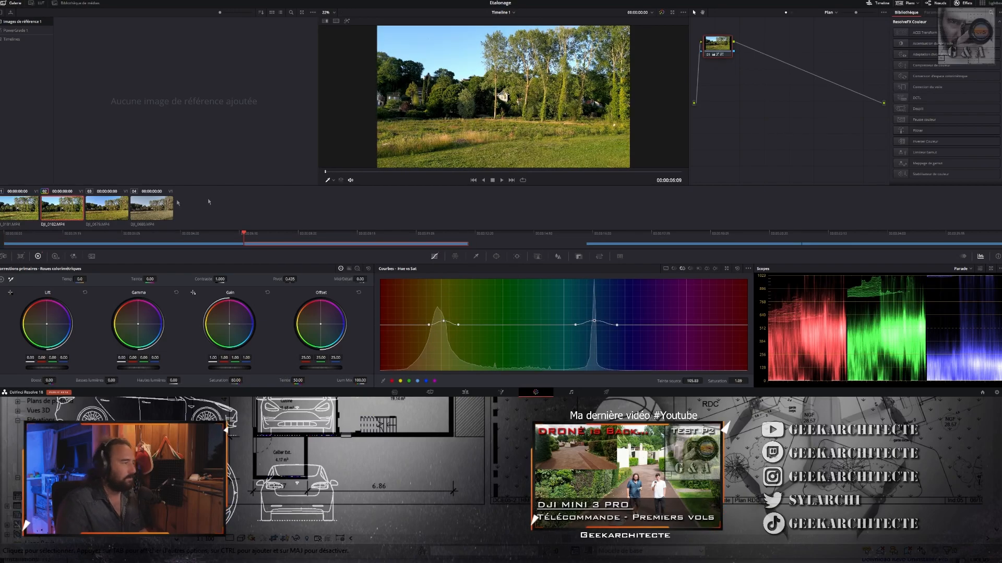
pyautogui.click(26, 208)
pyautogui.click(49, 209)
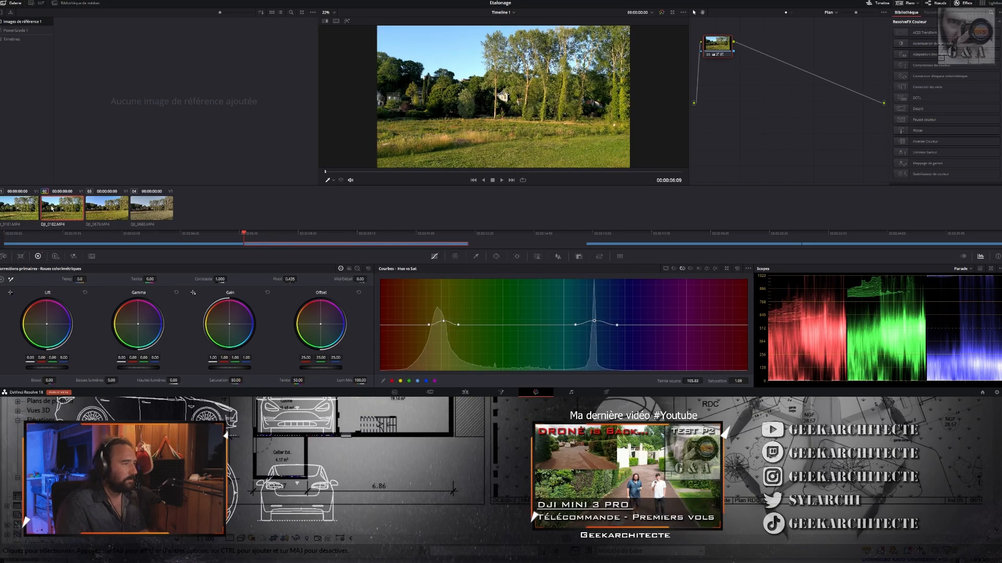
# - Compare DJI_0680.MP4 with DJI_0679.MP4 and match its grade to DJI_0679.MP4 with the shot match command
pyautogui.click(151, 211)
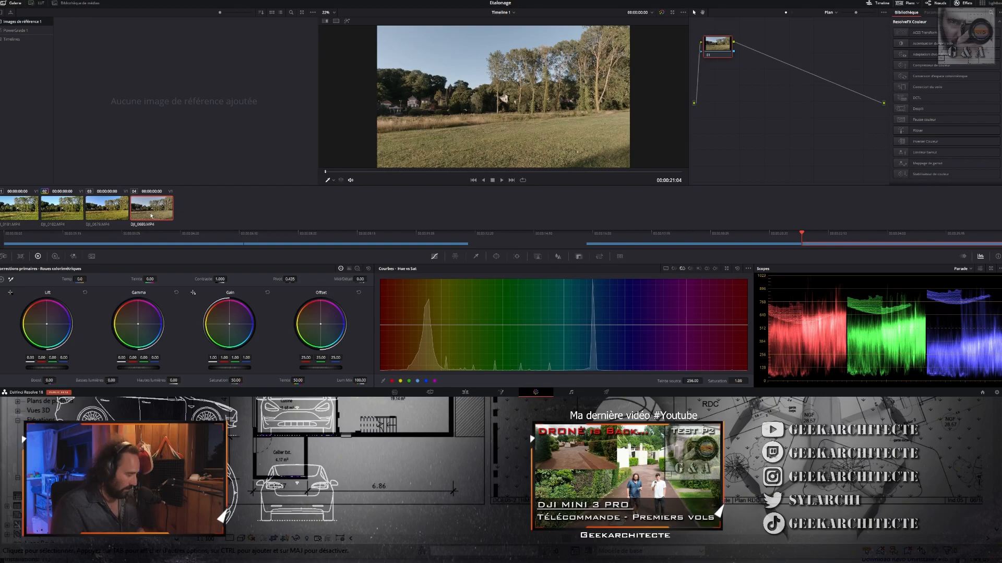
pyautogui.click(120, 212)
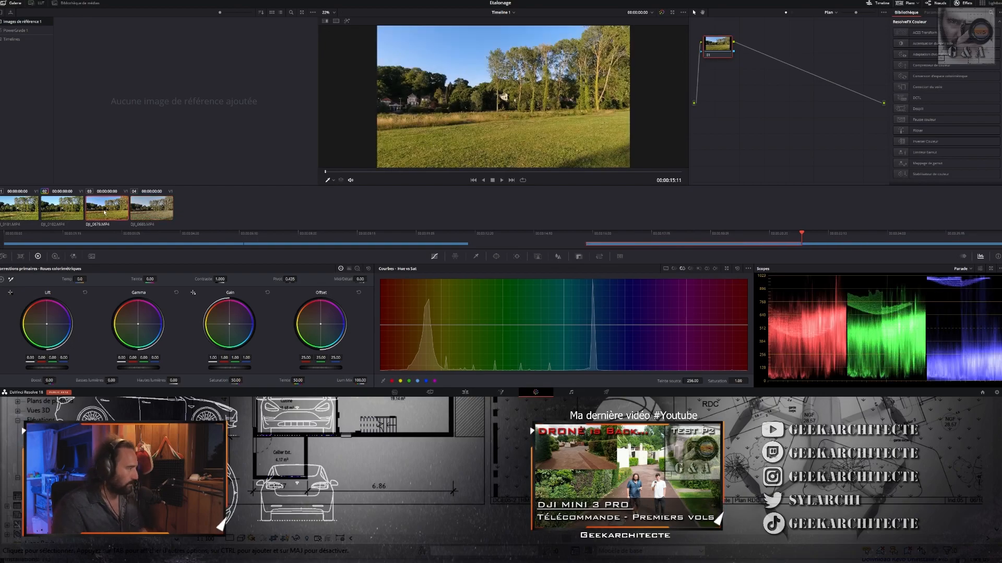
pyautogui.click(150, 207)
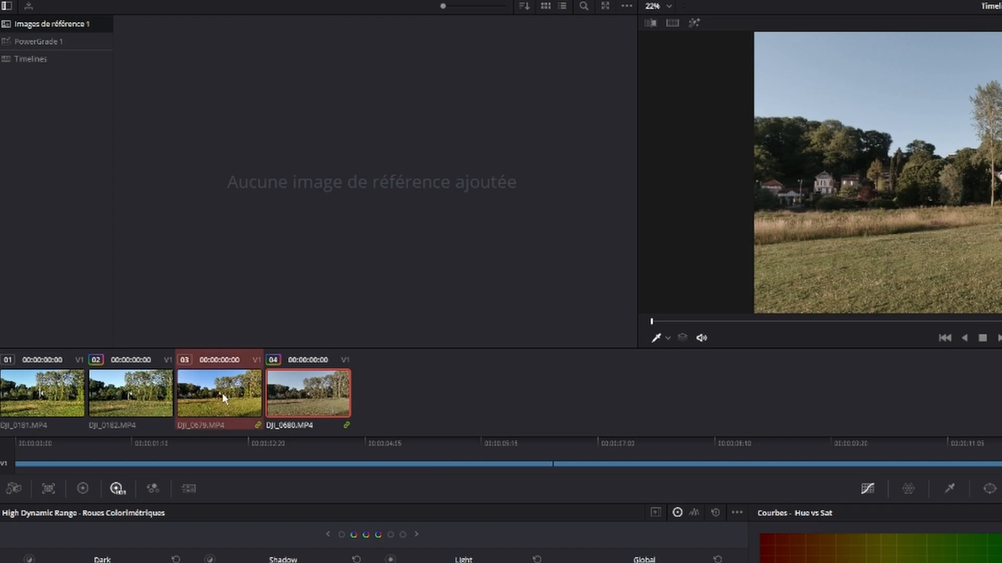
pyautogui.rightClick(225, 393)
pyautogui.click(275, 263)
# - Compare the shot-matched DJI_0680.MP4 with its reference DJI_0679.MP4 by alternating between the two clips
pyautogui.click(255, 399)
pyautogui.click(277, 399)
pyautogui.click(253, 402)
pyautogui.click(275, 405)
pyautogui.click(221, 406)
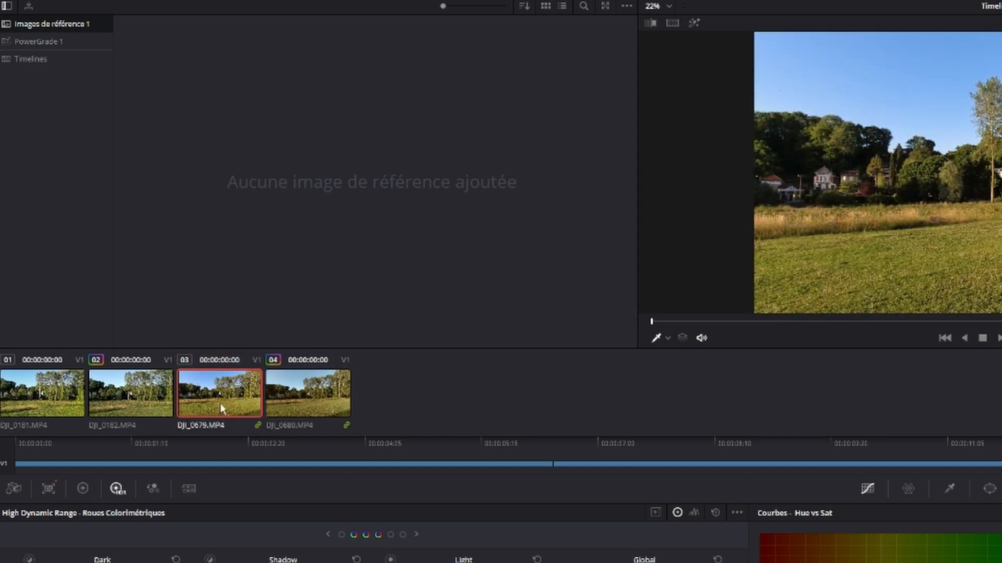
pyautogui.click(302, 402)
pyautogui.click(249, 409)
pyautogui.click(312, 407)
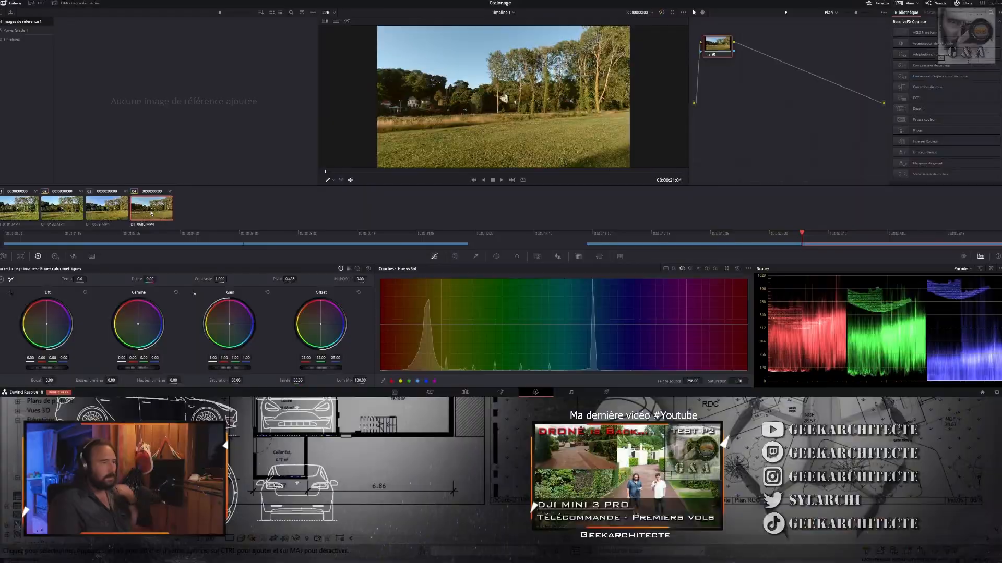
pyautogui.click(119, 210)
pyautogui.click(138, 210)
pyautogui.click(115, 209)
pyautogui.click(152, 206)
pyautogui.click(119, 210)
pyautogui.click(137, 211)
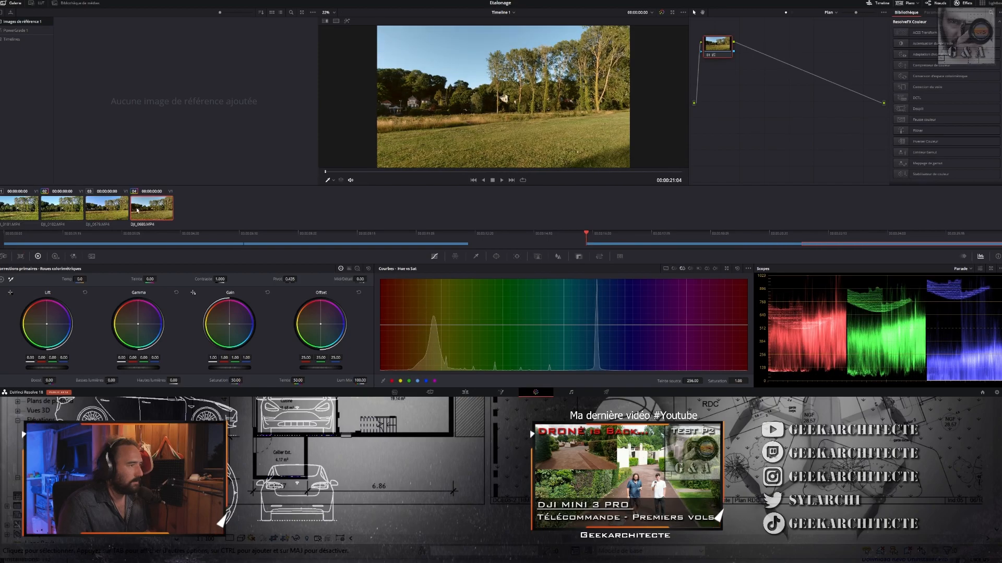
# - Set the primary saturation of DJI_0680.MP4 to 60 and the Global exposure of its HDR wheels to 0.33
pyautogui.doubleClick(236, 381)
pyautogui.write('60')
pyautogui.press('Return')
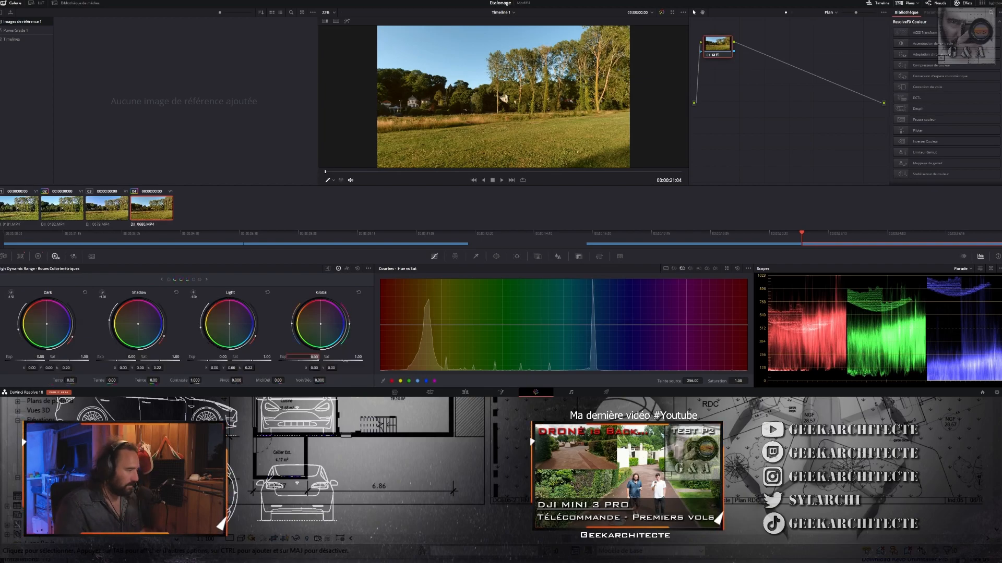
pyautogui.write('0.33')
pyautogui.press('Return')
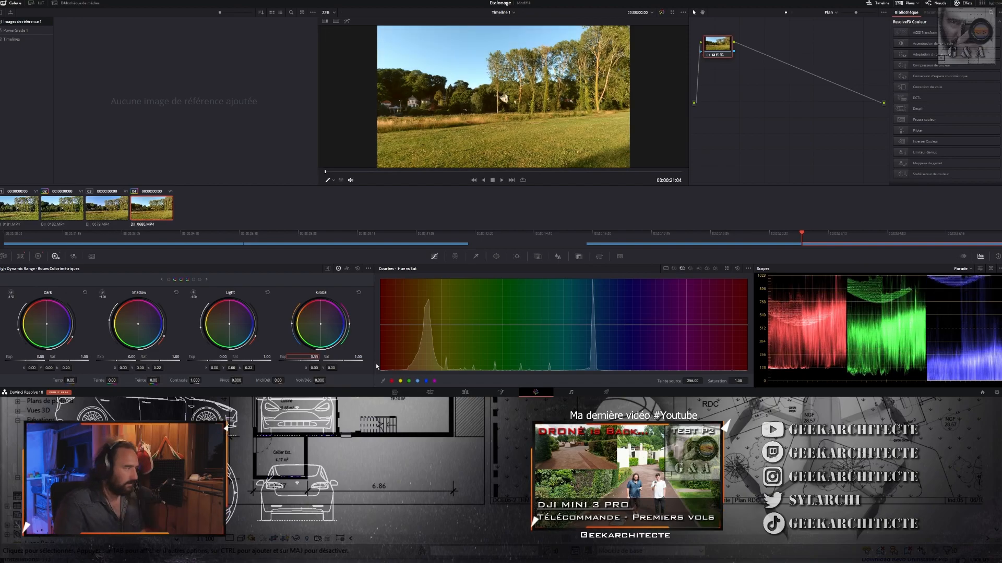
# - Compare DJI_0680.MP4 with its grade bypassed and enabled, and against its reference clip DJI_0679.MP4
pyautogui.click(708, 55)
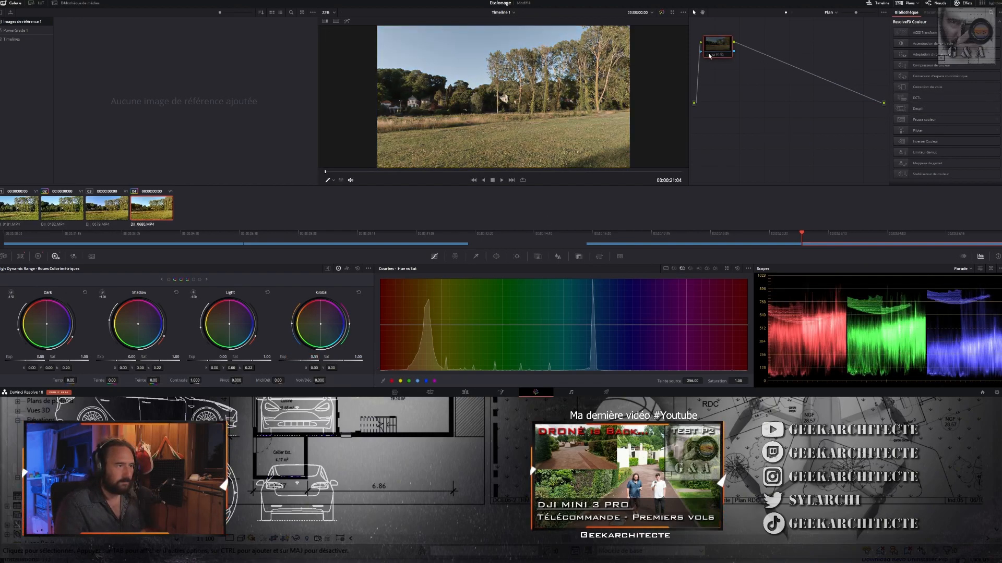
pyautogui.click(708, 55)
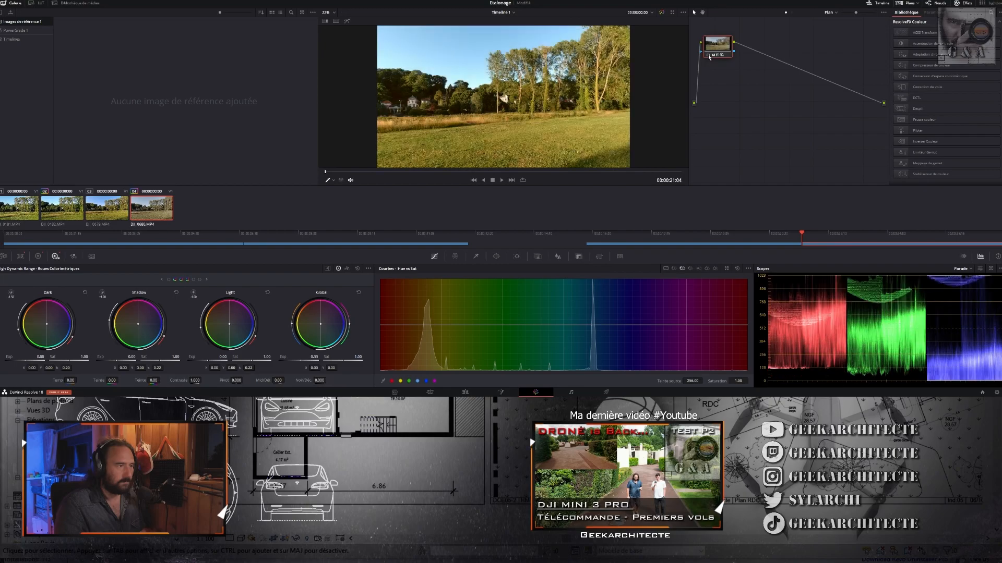
pyautogui.click(119, 211)
pyautogui.click(148, 211)
pyautogui.click(120, 212)
pyautogui.click(144, 211)
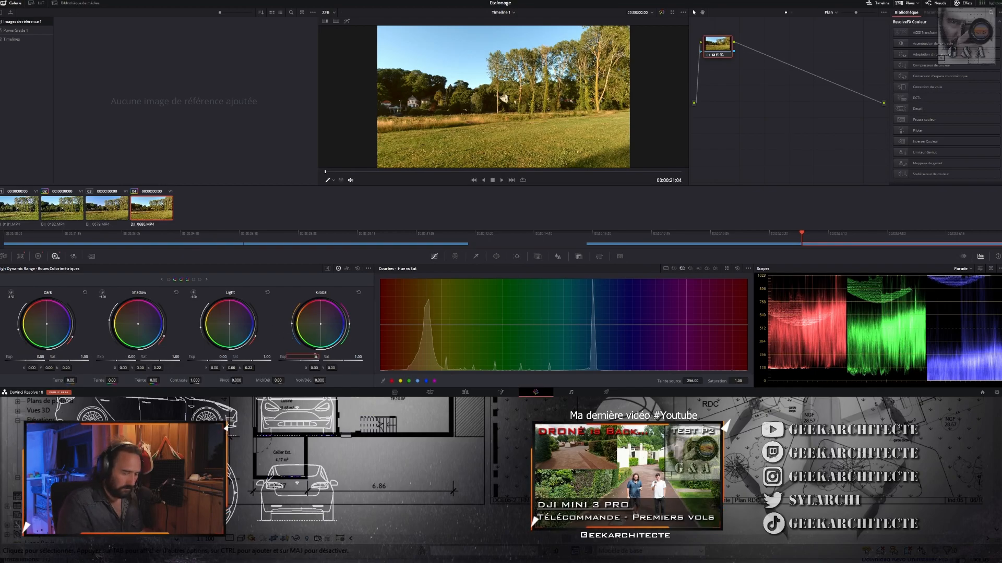
# - Set the Global exposure of DJI_0680.MP4 to 0.20 and compare the result with DJI_0679.MP4
pyautogui.moveTo(316, 357); pyautogui.dragTo(315, 357)
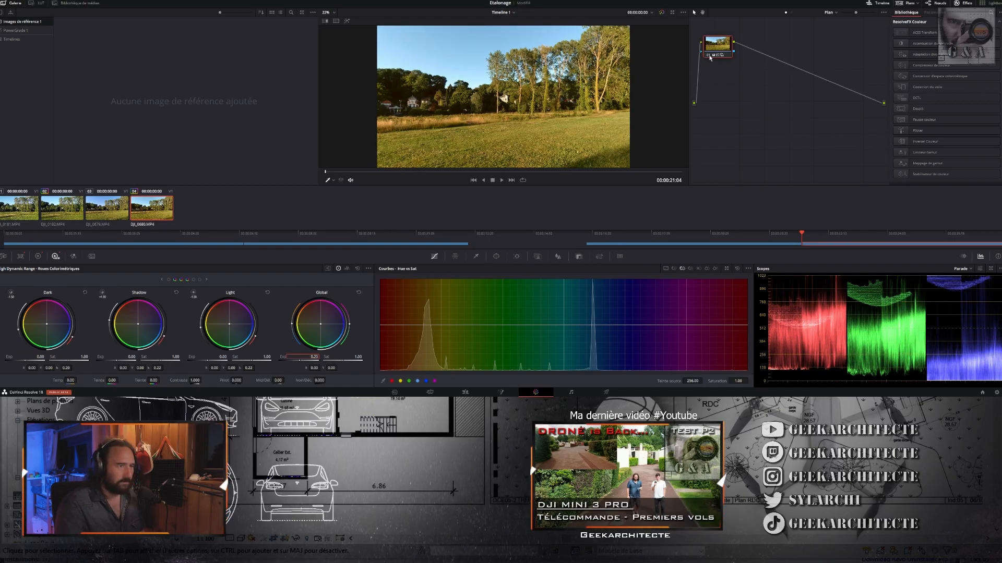
pyautogui.click(113, 210)
pyautogui.click(140, 215)
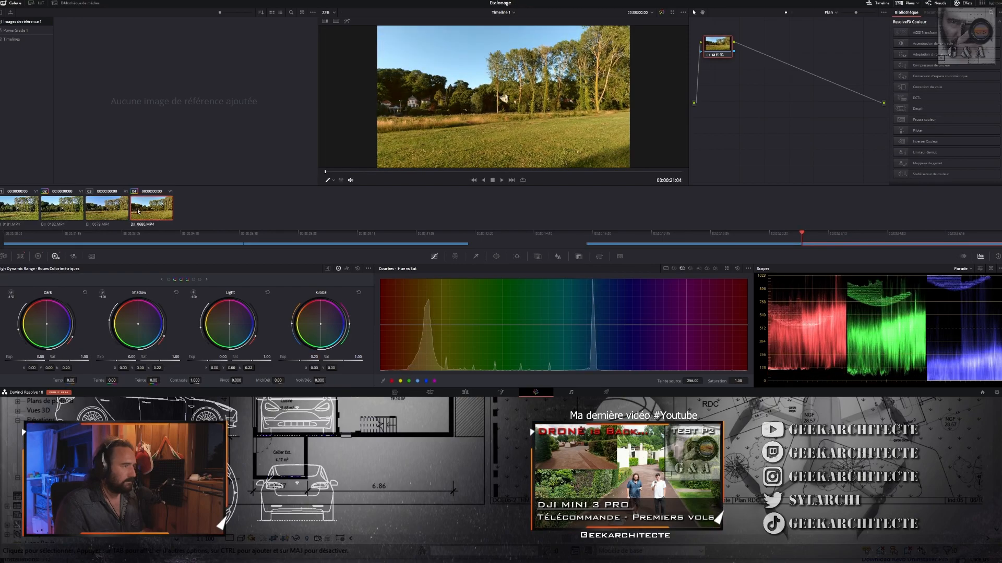
pyautogui.click(115, 212)
pyautogui.click(140, 215)
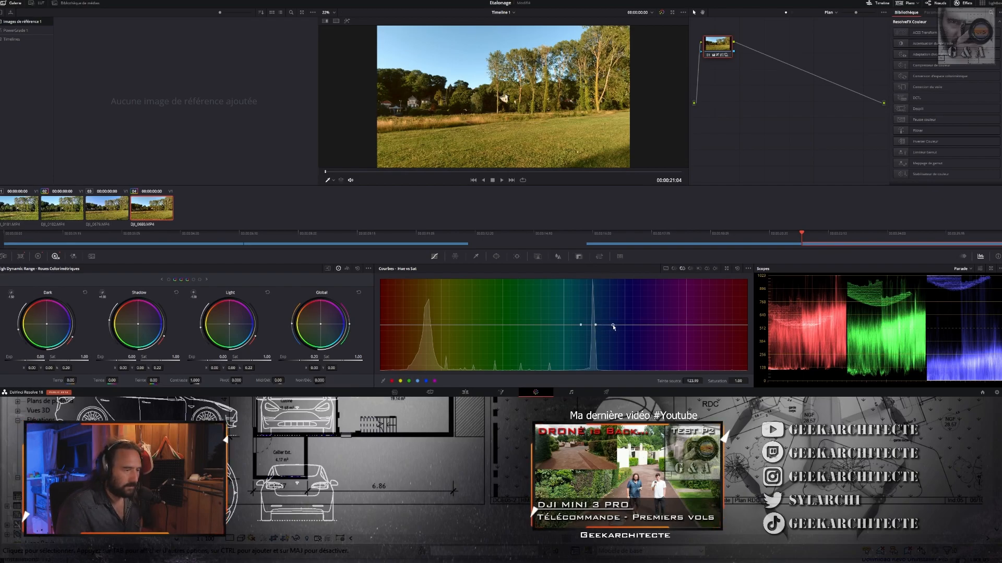
# - Raise the sky-blue hues of DJI_0680.MP4 to 1.23 on the Hue vs Sat curve and check against DJI_0679.MP4
pyautogui.moveTo(580, 325); pyautogui.dragTo(578, 327)
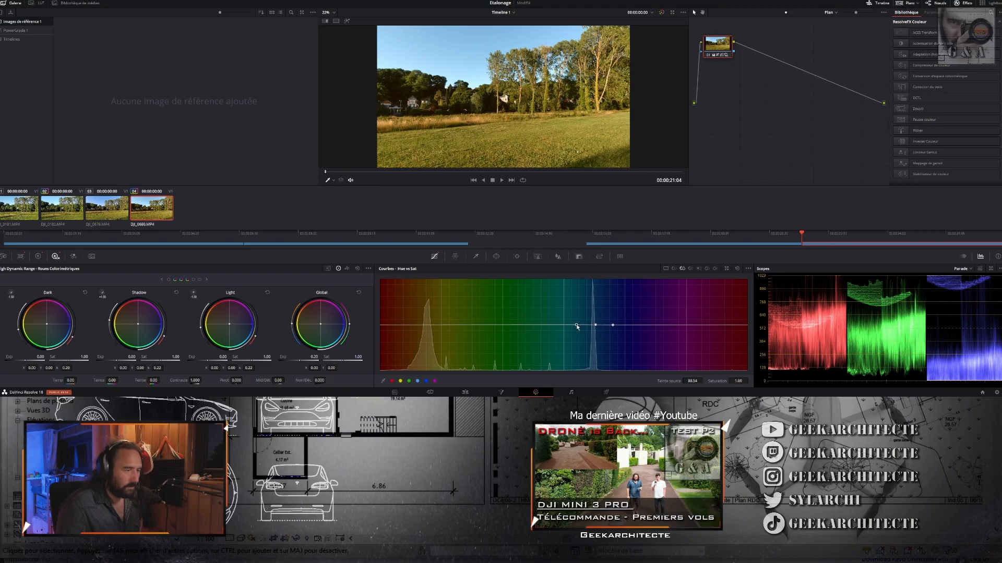
pyautogui.press('Up')
pyautogui.click(151, 214)
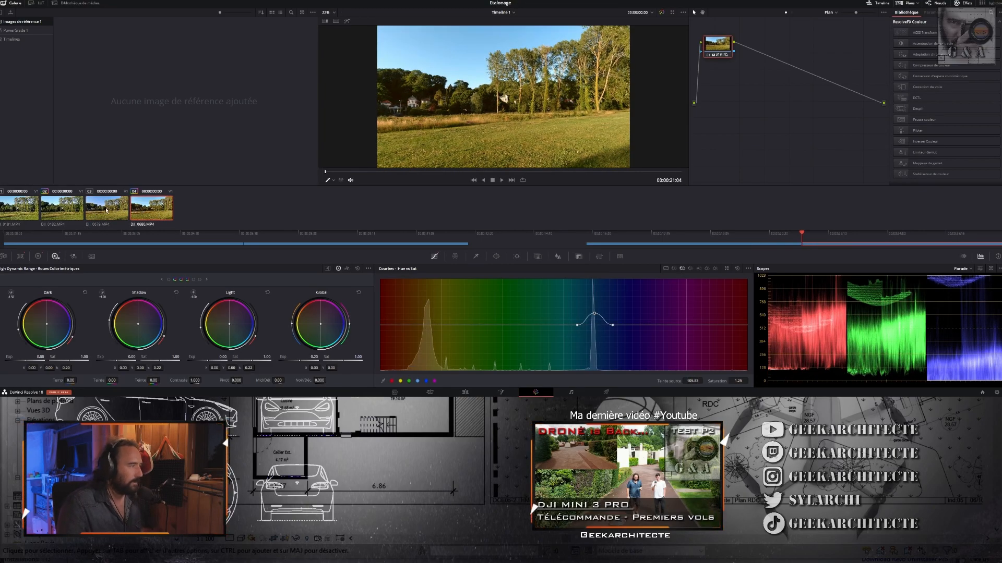
pyautogui.click(106, 210)
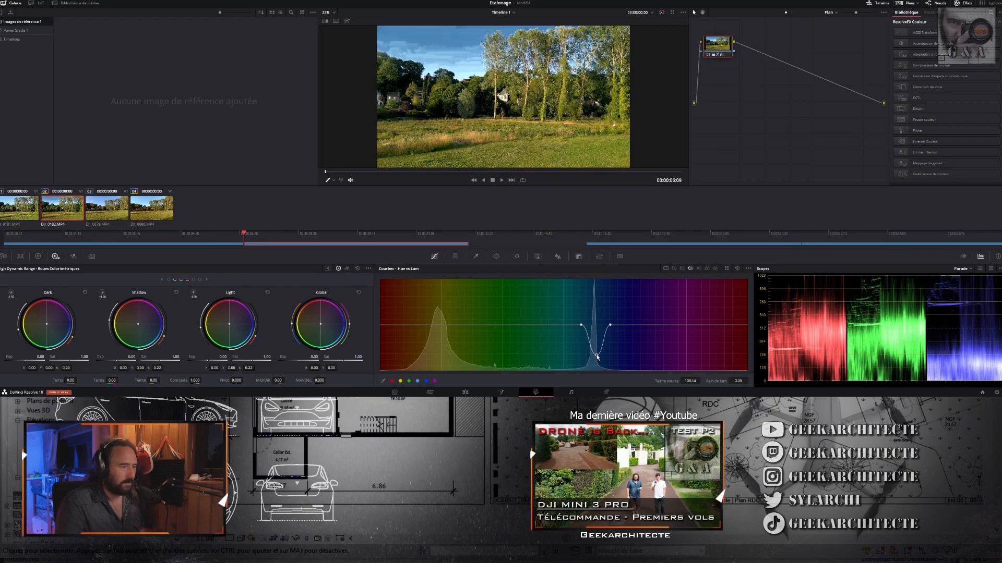
# - Try adjusting the blue hues on the Hue vs Lum curve, remove the control points and return to DJI_0680.MP4
pyautogui.moveTo(597, 356); pyautogui.dragTo(595, 333)
pyautogui.rightClick(610, 325)
pyautogui.rightClick(594, 333)
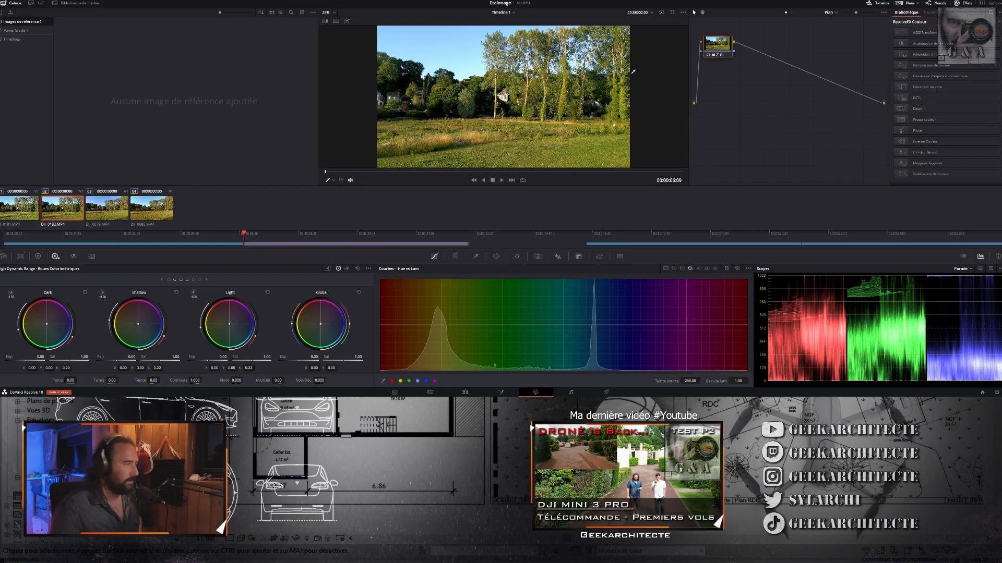
pyautogui.click(143, 211)
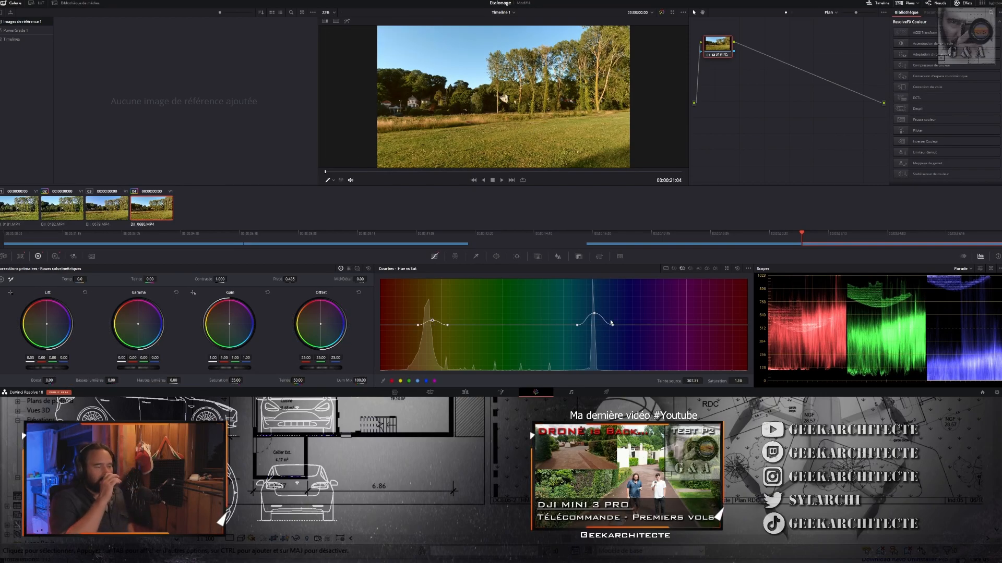
# - Select DJI_0679.MP4 and append a serial node to its grade
pyautogui.click(121, 212)
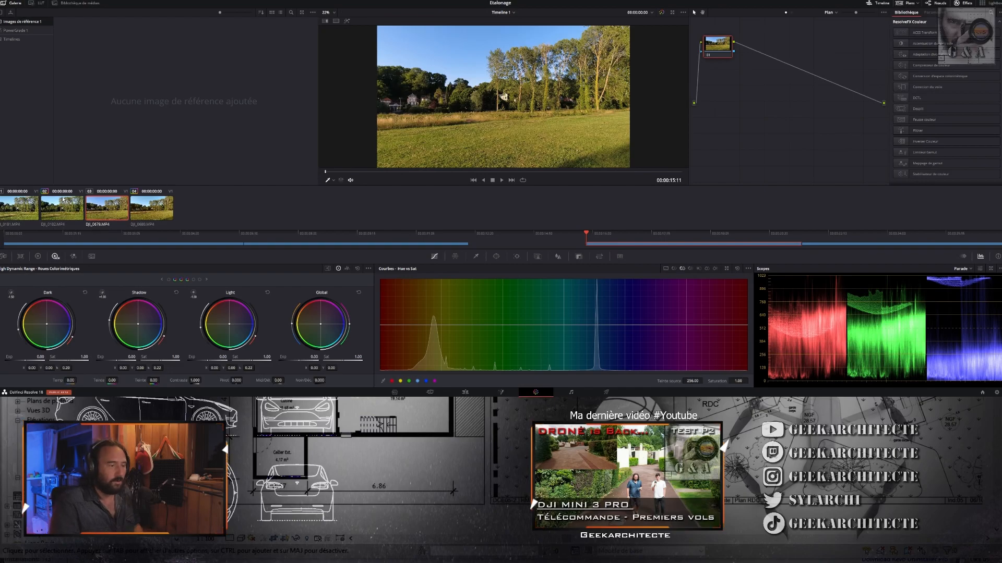
pyautogui.hotkey('alt', 's')
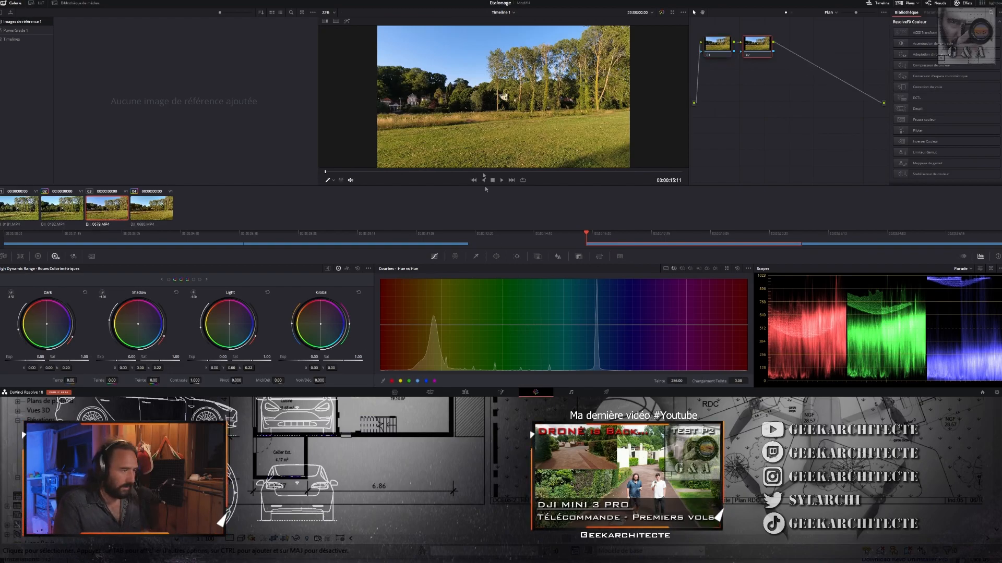
# - Try shifting the sampled grass hue of DJI_0679.MP4 on the Hue vs Hue curve and undo the change
pyautogui.click(488, 139)
pyautogui.moveTo(438, 326)
pyautogui.mouseDown()
pyautogui.moveTo(438, 310)
pyautogui.moveTo(437, 318)
pyautogui.mouseUp()
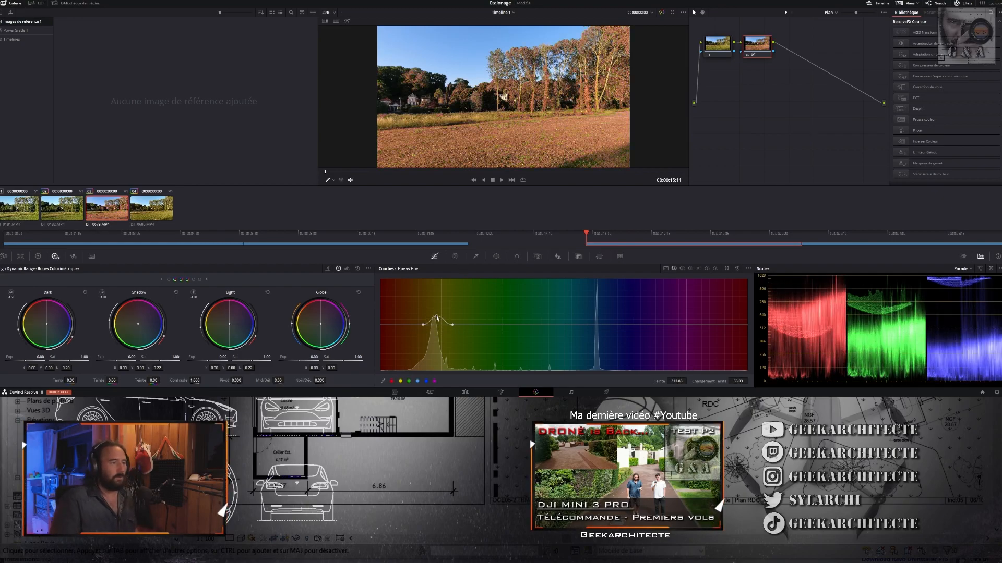
pyautogui.hotkey('ctrl', 'z')
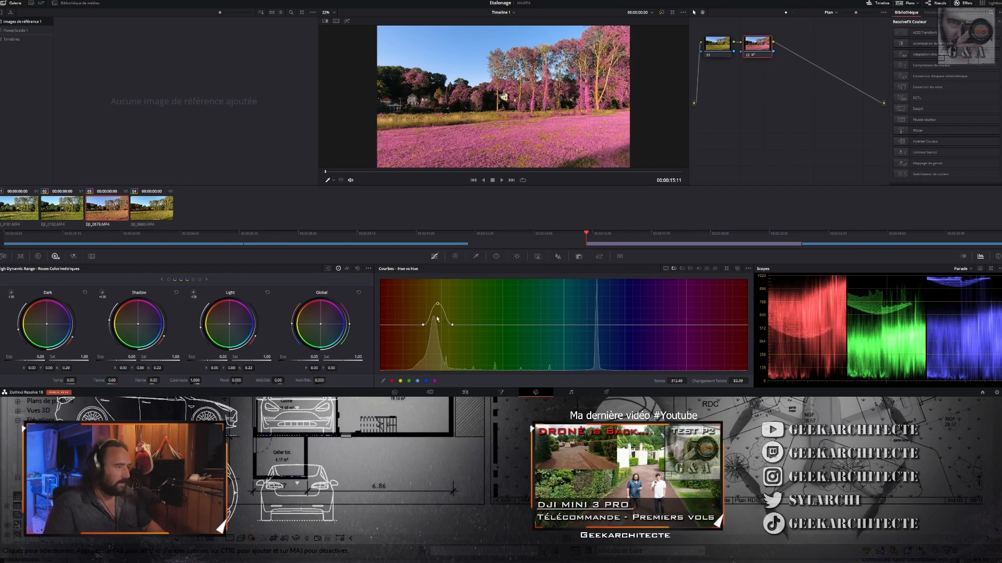
pyautogui.hotkey('ctrl', 'z')
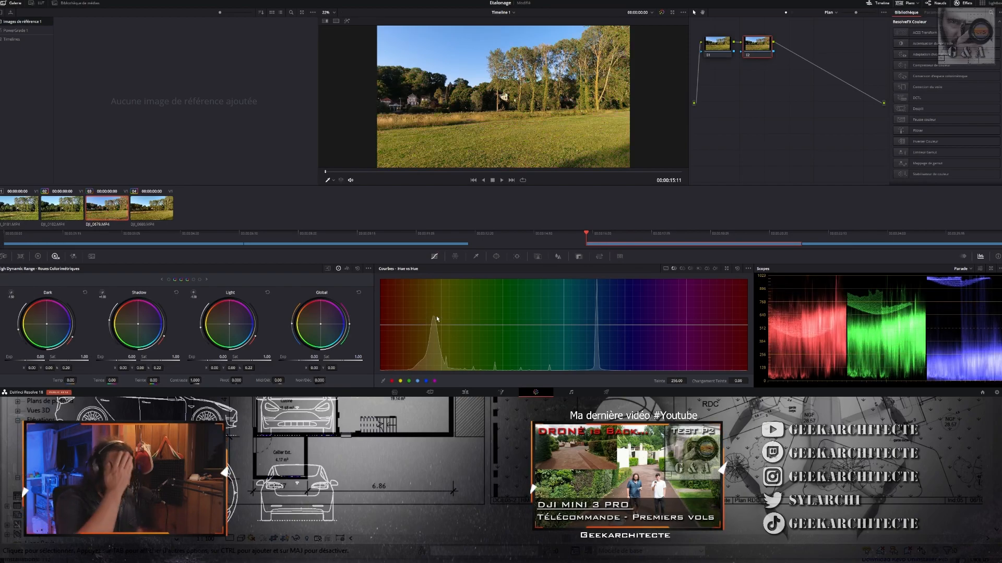
# - Pair copies of DJI_0181.MP4 and DJI_0680.MP4 at the end of the timeline and reopen the color page
pyautogui.click(152, 210)
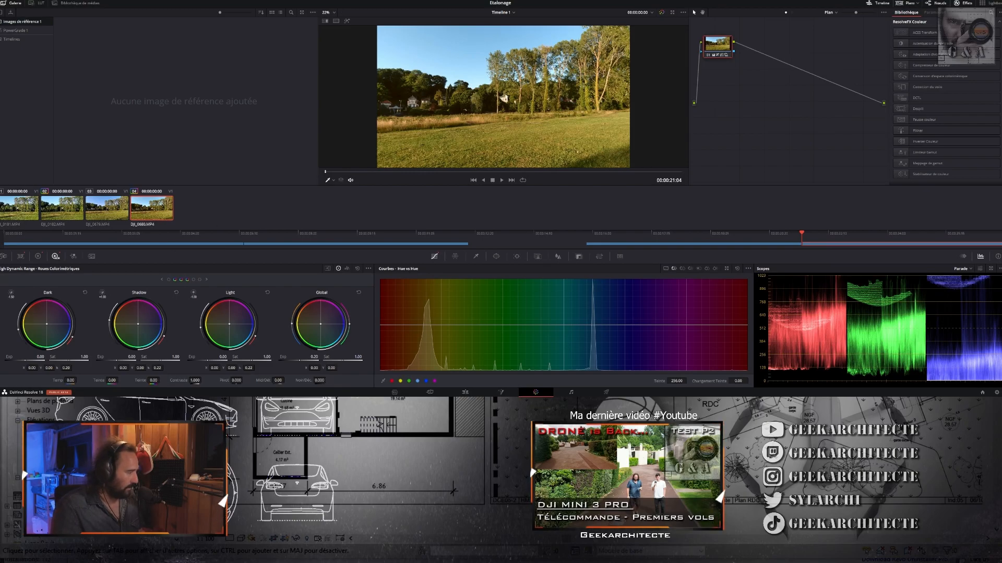
pyautogui.hotkey('shift', '4')
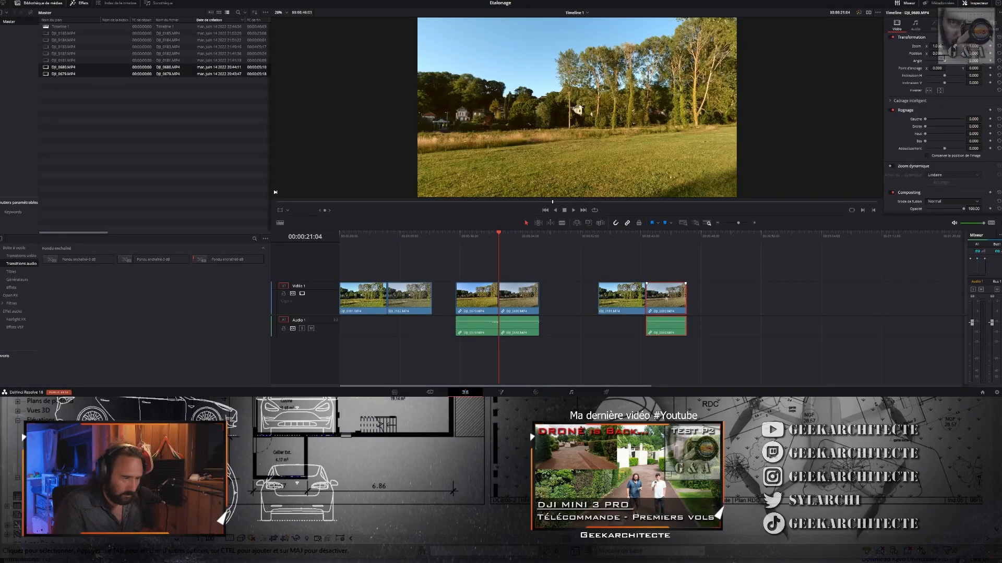
pyautogui.click(615, 297)
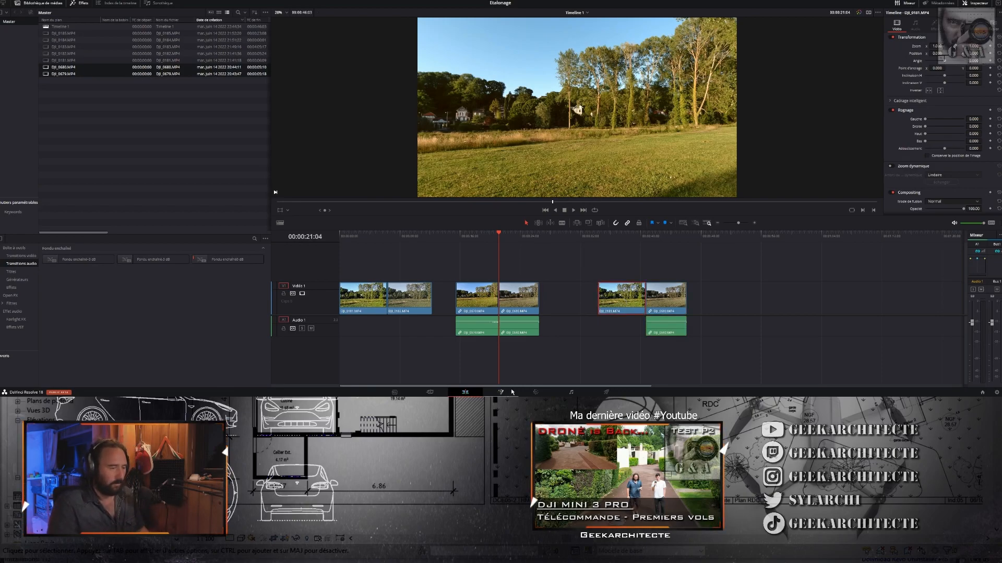
pyautogui.click(536, 392)
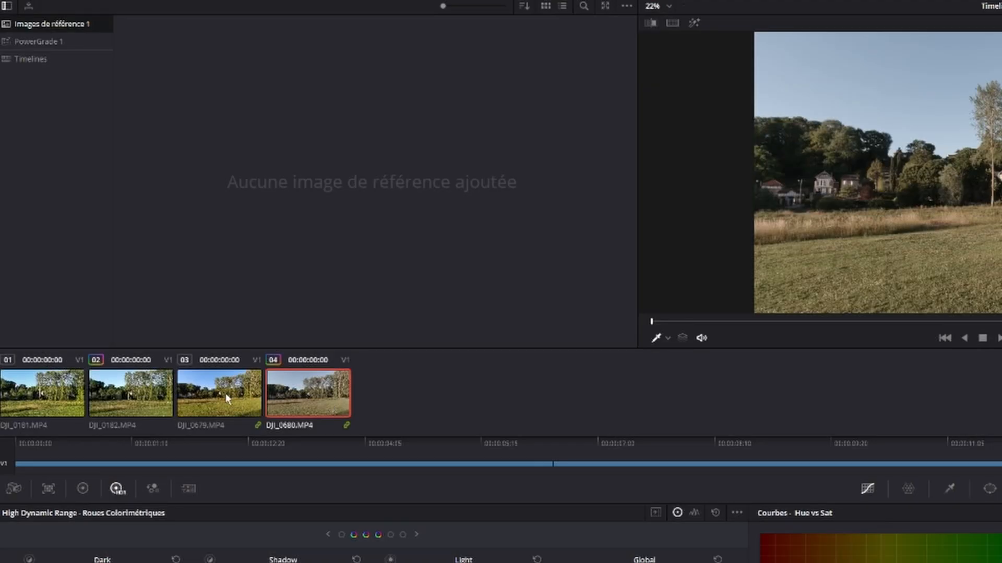
# - Match the grade of DJI_0680.MP4 to DJI_0679.MP4 with the shot match command
pyautogui.click(222, 393)
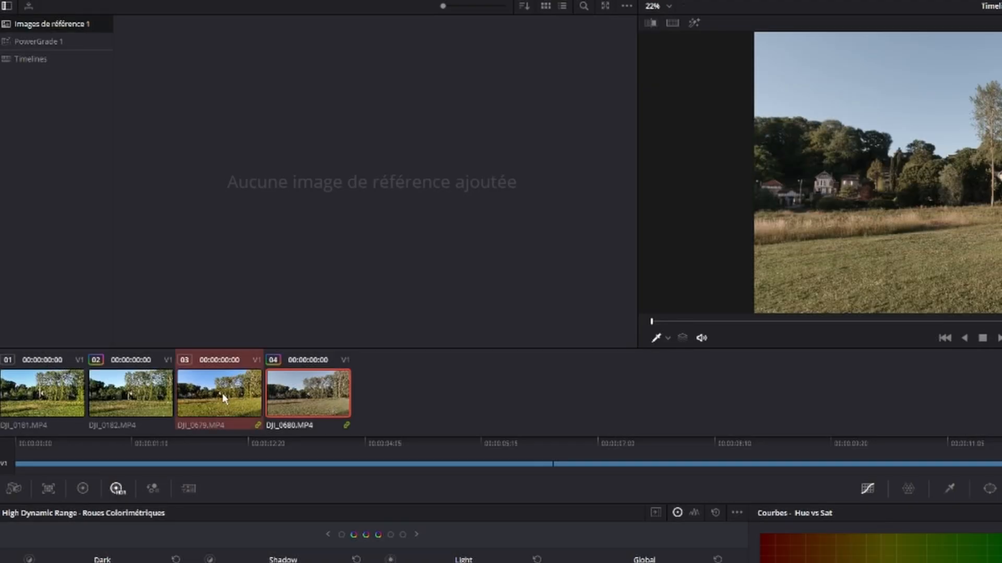
pyautogui.rightClick(223, 394)
pyautogui.click(276, 264)
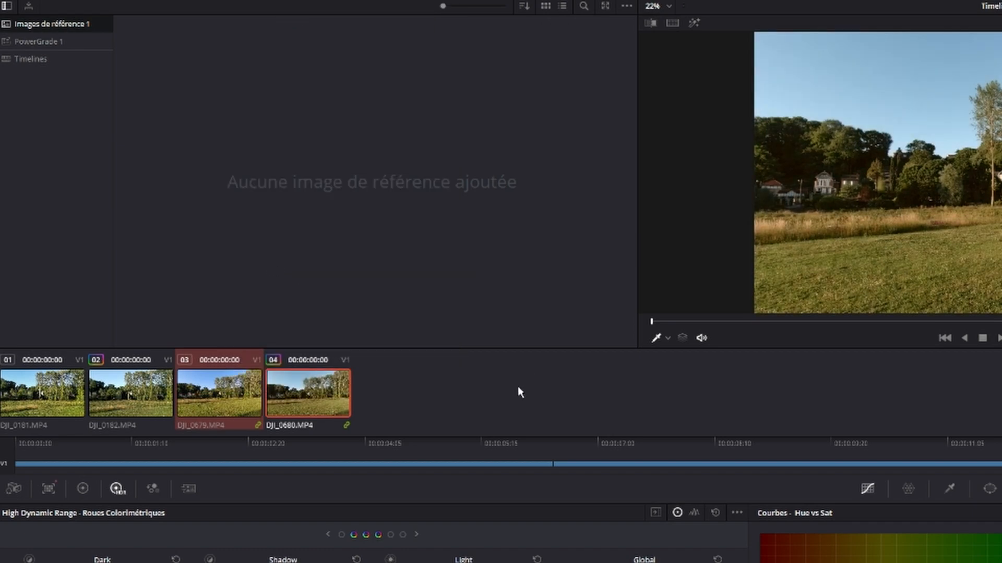
# - Compare the shot-matched DJI_0680.MP4 with DJI_0679.MP4 by switching between them several times
pyautogui.click(255, 401)
pyautogui.click(280, 401)
pyautogui.click(242, 405)
pyautogui.click(270, 405)
pyautogui.click(211, 406)
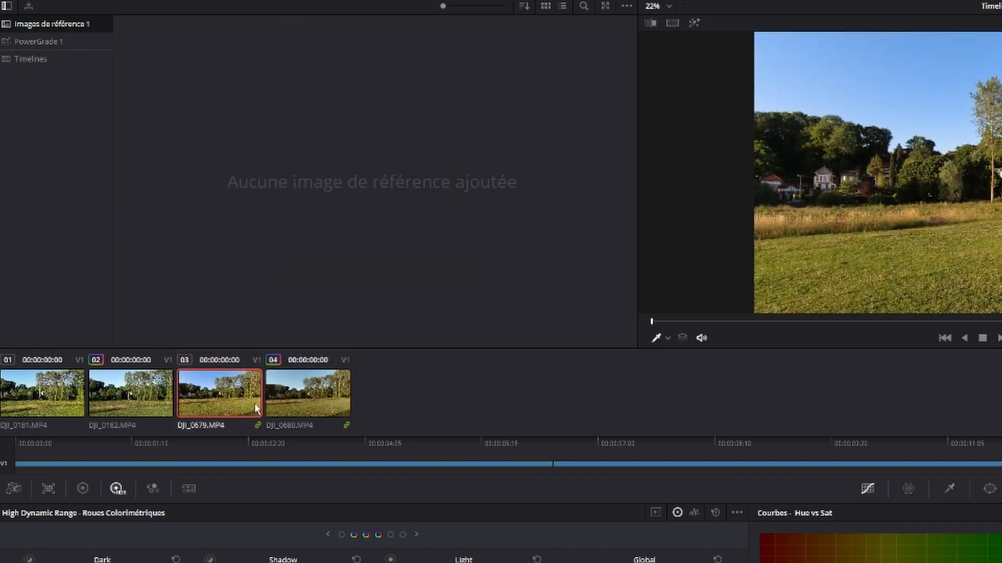
pyautogui.click(302, 403)
pyautogui.click(249, 407)
pyautogui.click(312, 406)
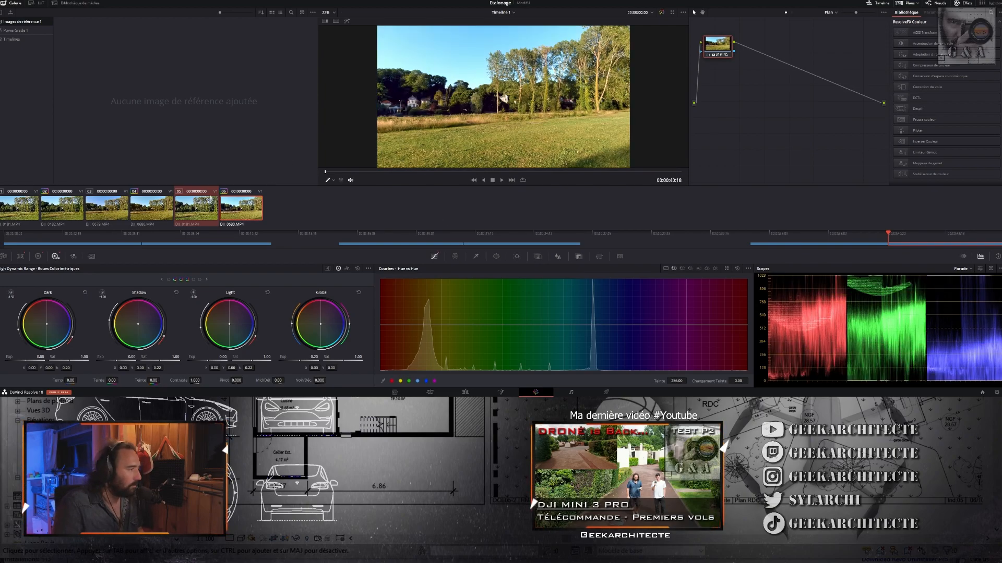
# - Clear the earlier adjustments from the DJI_0680.MP4 copy matched to DJI_0181.MP4 and compare the two clips
pyautogui.hotkey('ctrl', 'z')
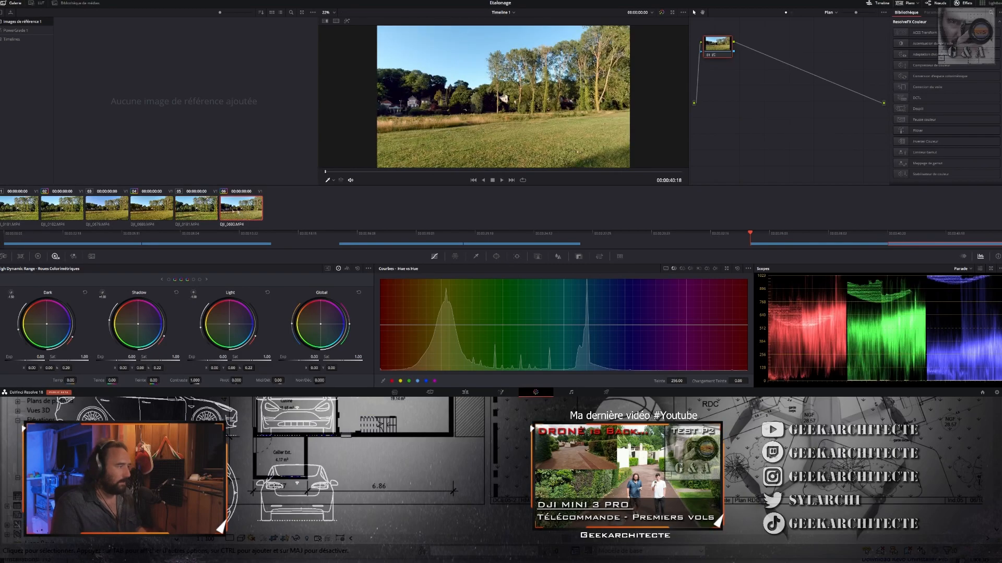
pyautogui.click(213, 211)
pyautogui.click(242, 215)
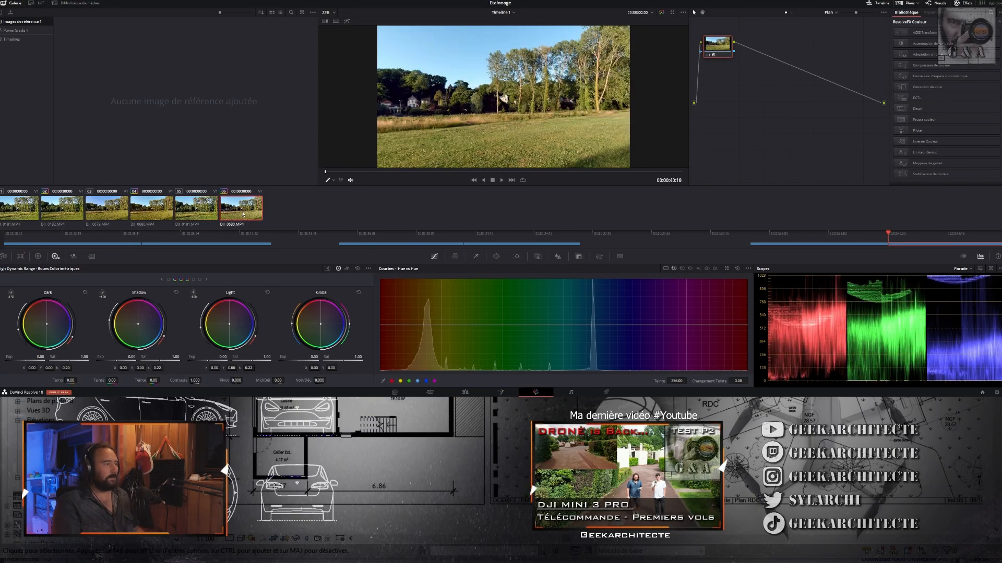
pyautogui.click(213, 212)
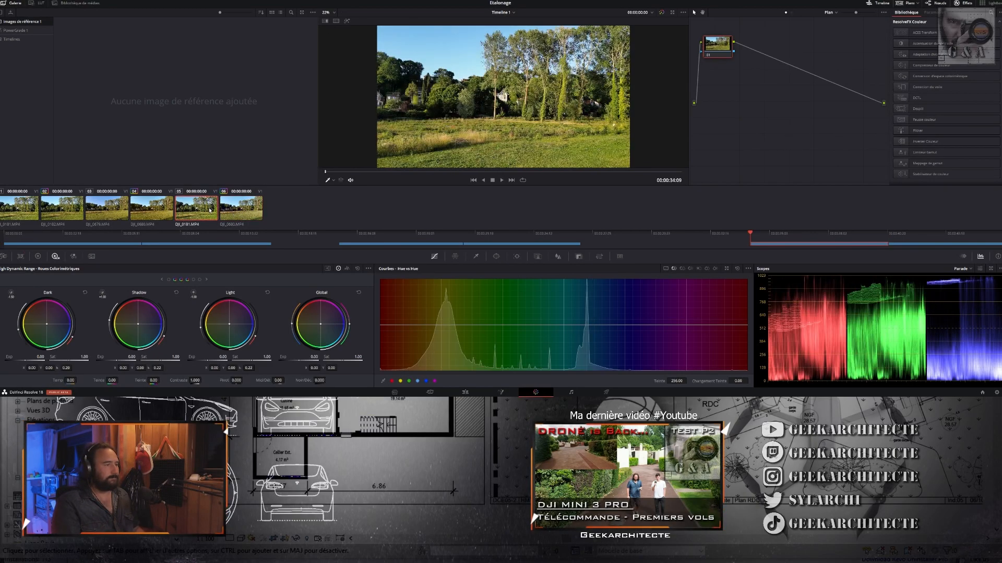
pyautogui.click(224, 213)
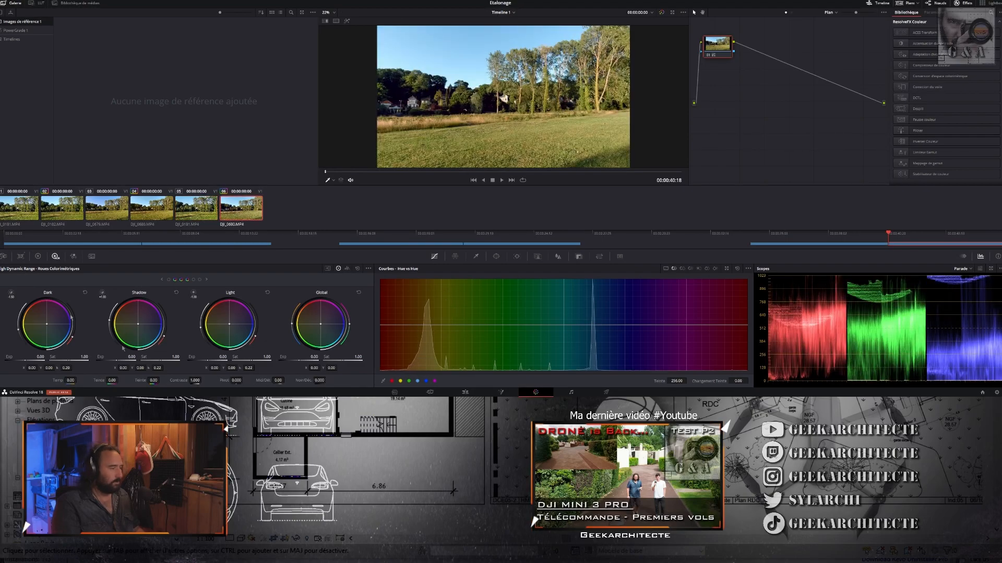
# - Set the primary saturation of the DJI_0680.MP4 copy to 60 and compare it with the DJI_0181.MP4 copy
pyautogui.click(38, 256)
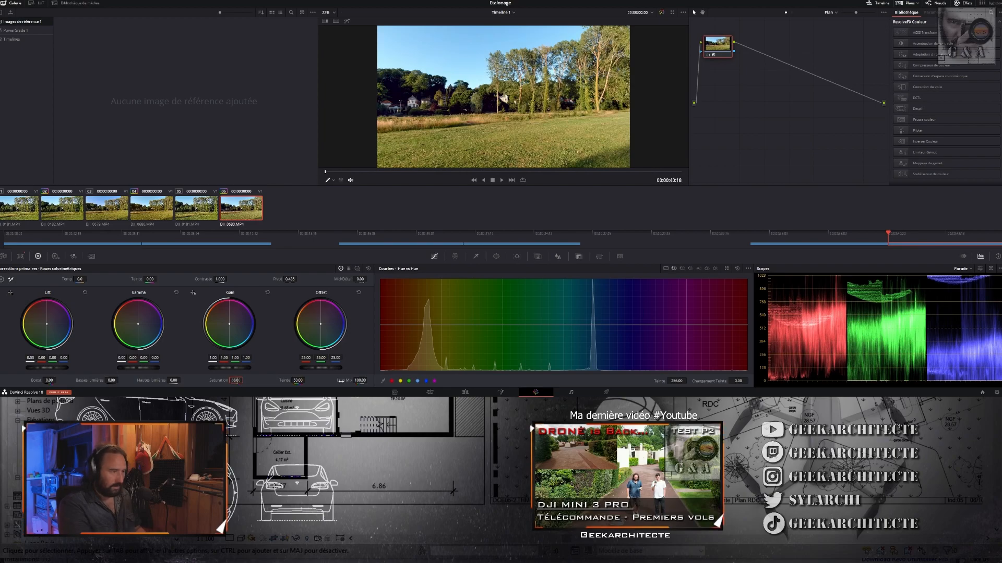
pyautogui.write('60')
pyautogui.press('Return')
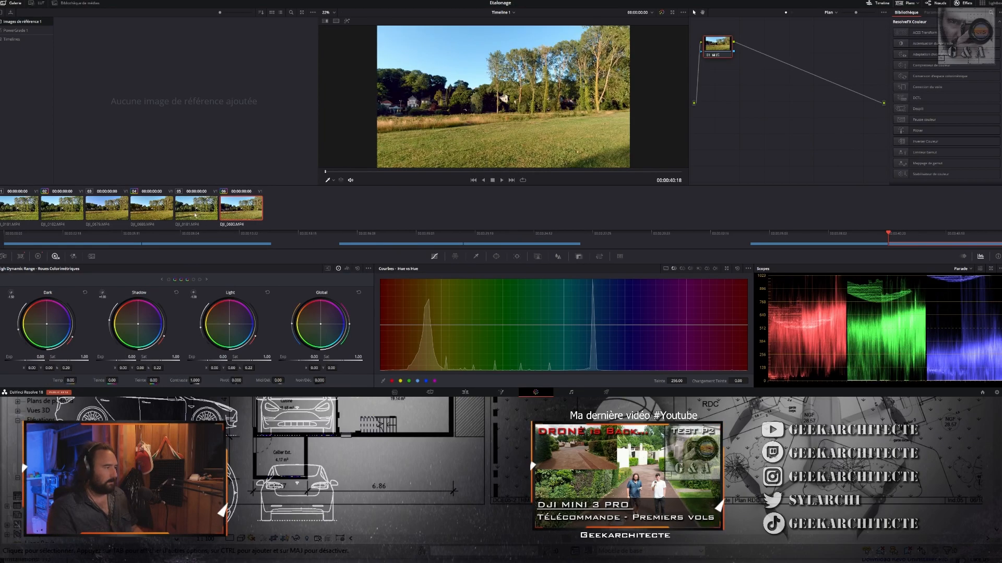
pyautogui.click(184, 209)
pyautogui.click(239, 215)
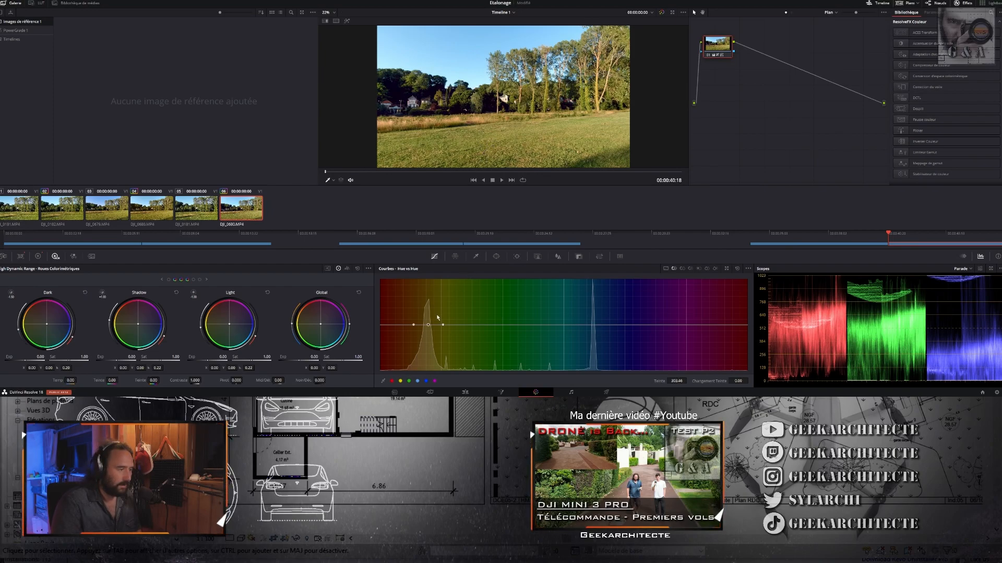
# - Try shifting the yellow-green hues of the DJI_0680.MP4 copy on the Hue vs Hue curve and reset the curve
pyautogui.moveTo(428, 325); pyautogui.dragTo(429, 301)
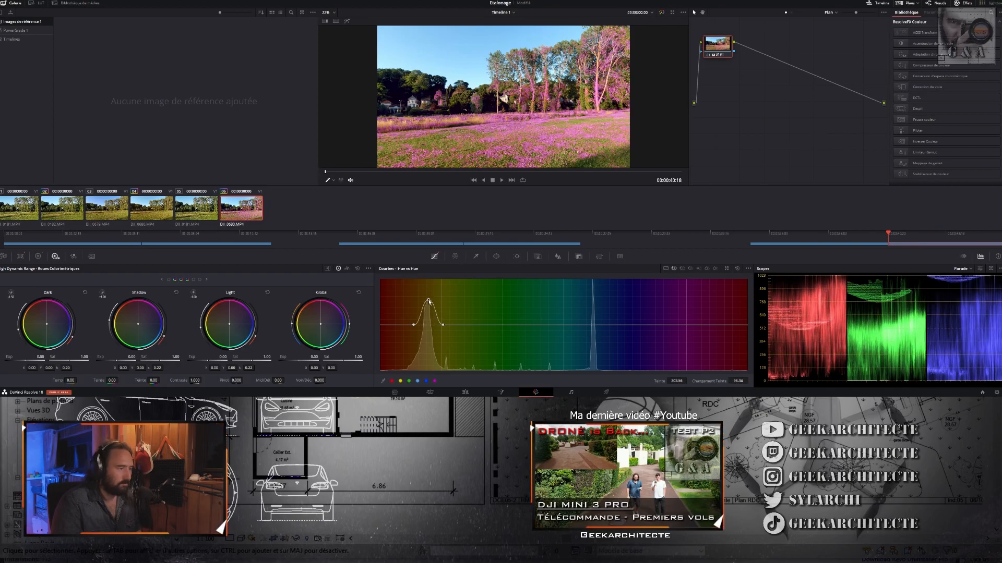
pyautogui.click(737, 268)
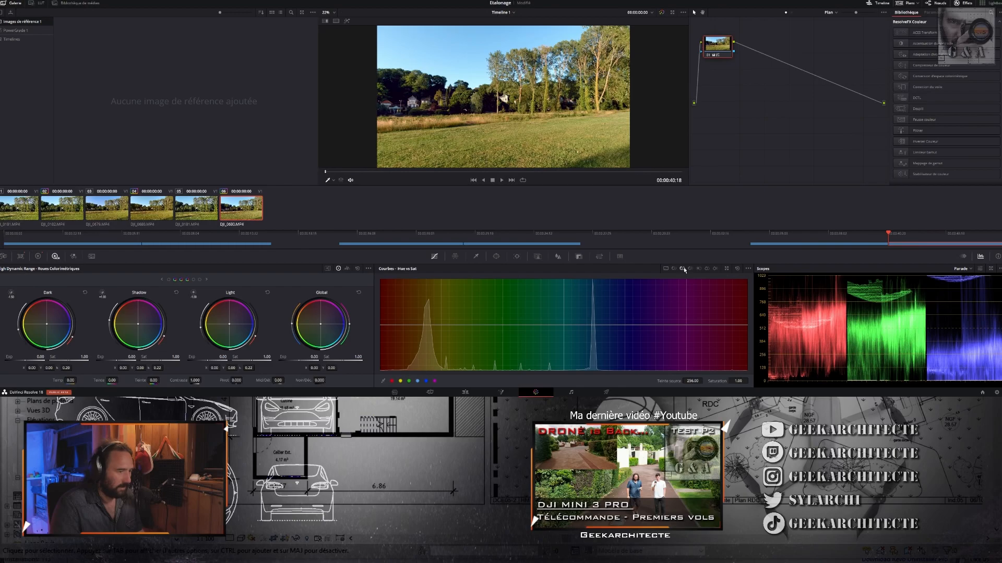
# - Sample the grass of the DJI_0680.MP4 copy and raise its saturation to about 1.85 on the Hue vs Sat curve
pyautogui.click(485, 148)
pyautogui.moveTo(430, 325); pyautogui.dragTo(427, 280)
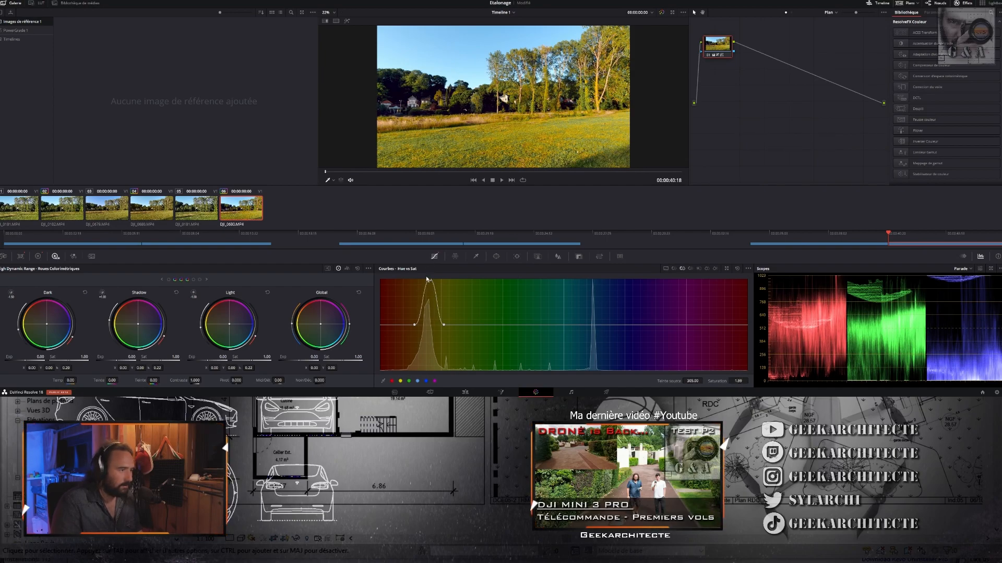
pyautogui.hotkey('ctrl', 'z')
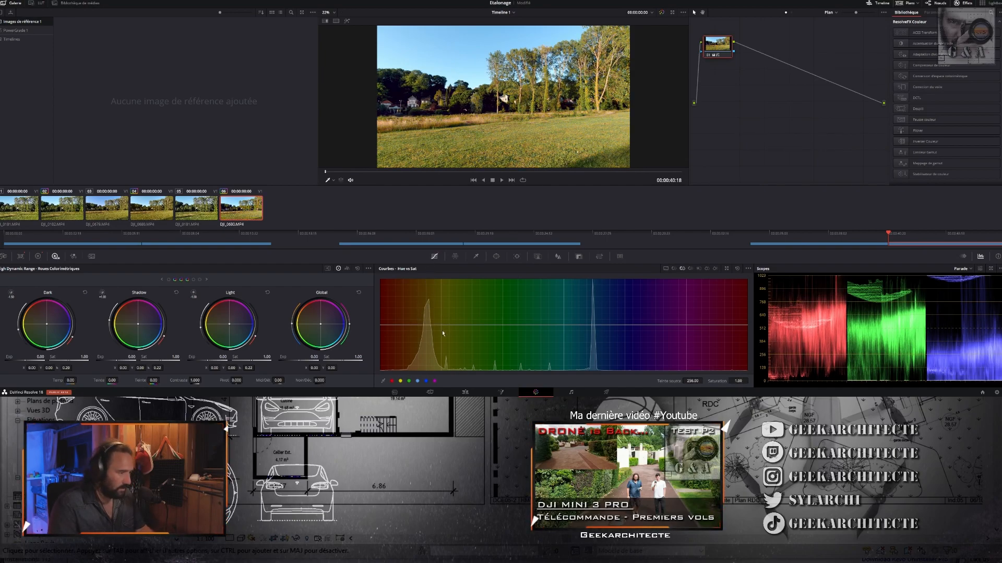
pyautogui.moveTo(431, 325); pyautogui.dragTo(429, 283)
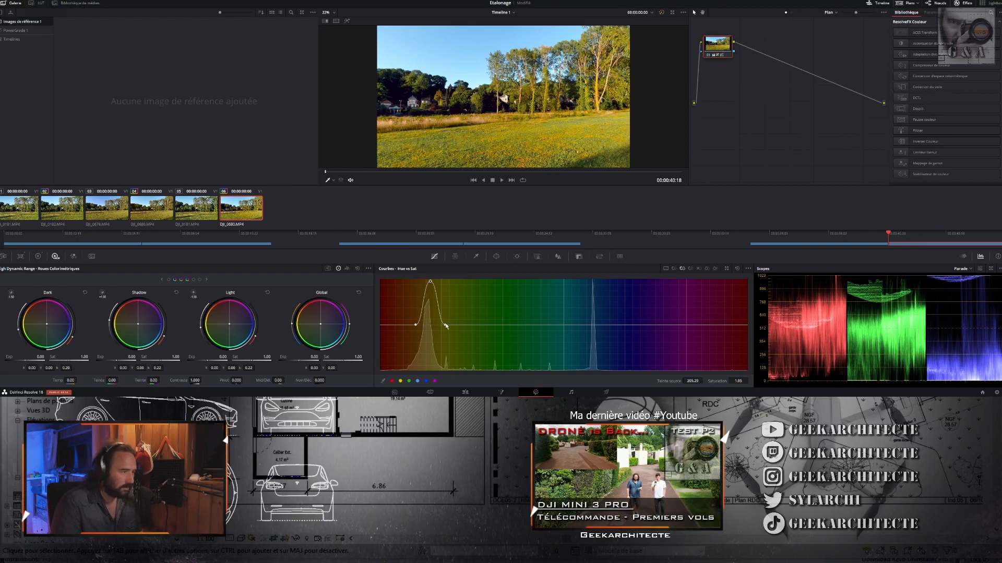
# - Widen the grass range on the DJI_0680.MP4 copy's Hue vs Sat curve, lower its saturation to about 1.18 and compare with DJI_0182.MP4
pyautogui.moveTo(446, 326); pyautogui.dragTo(458, 328)
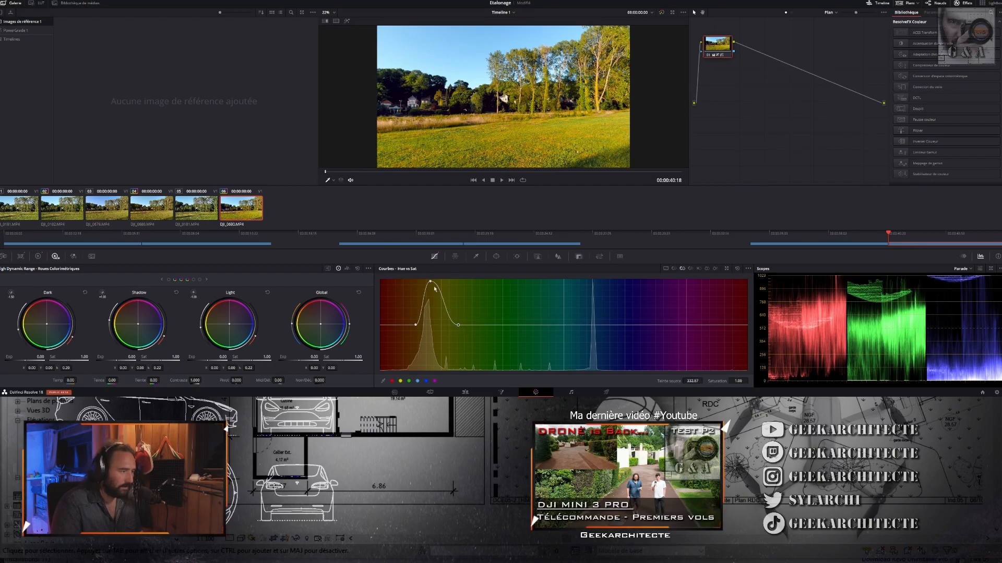
pyautogui.moveTo(433, 286); pyautogui.dragTo(435, 316)
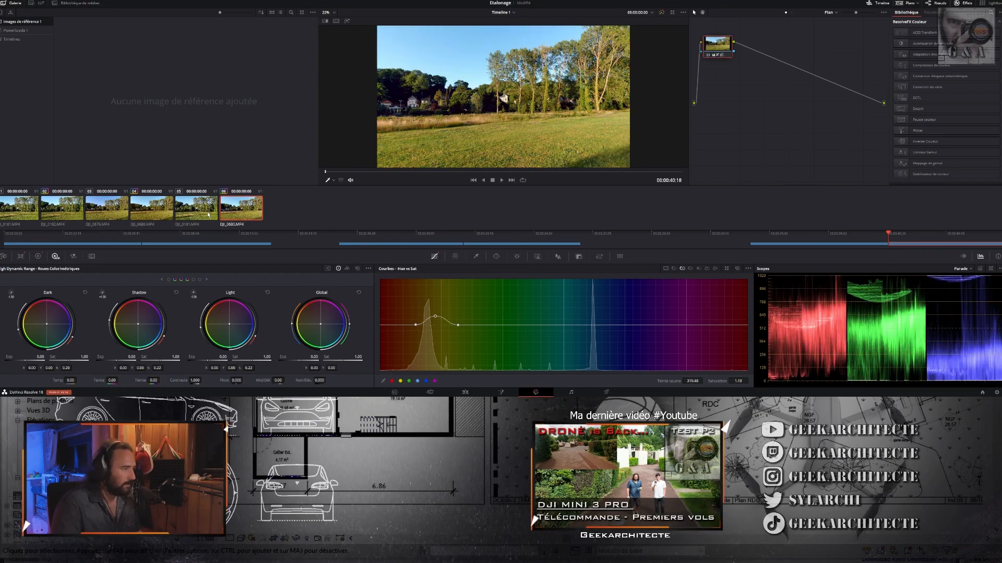
pyautogui.click(95, 213)
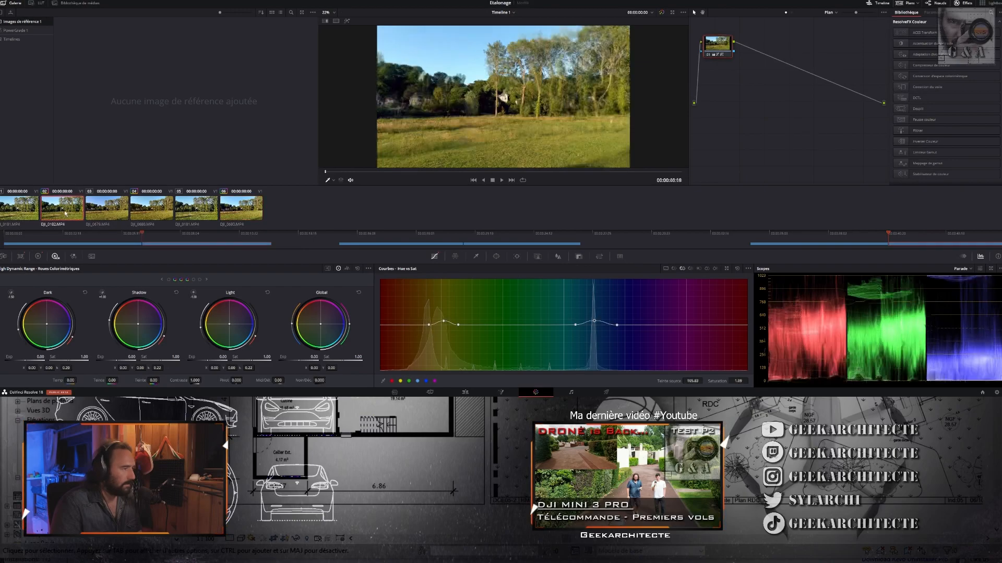
pyautogui.click(245, 208)
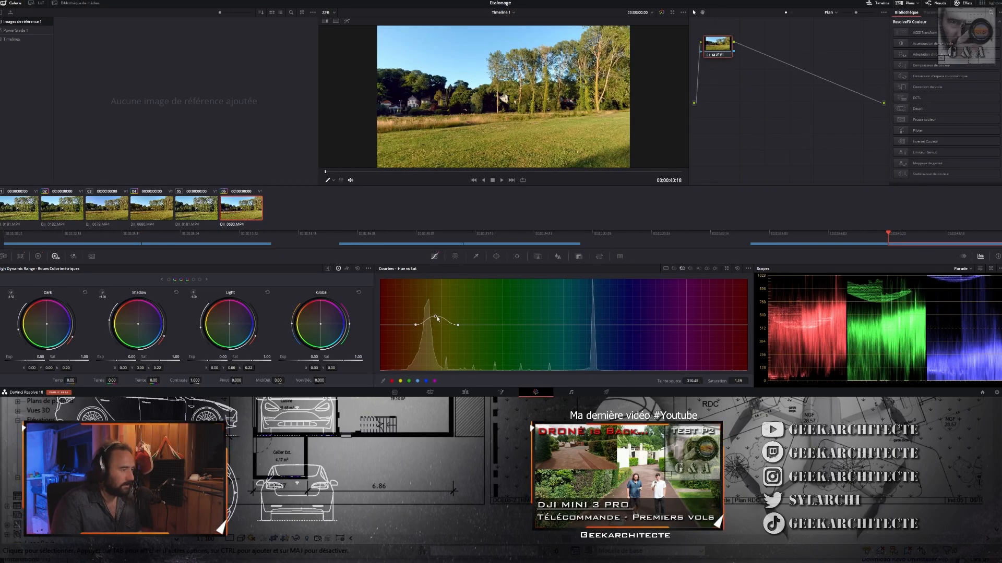
pyautogui.moveTo(436, 317); pyautogui.dragTo(436, 319)
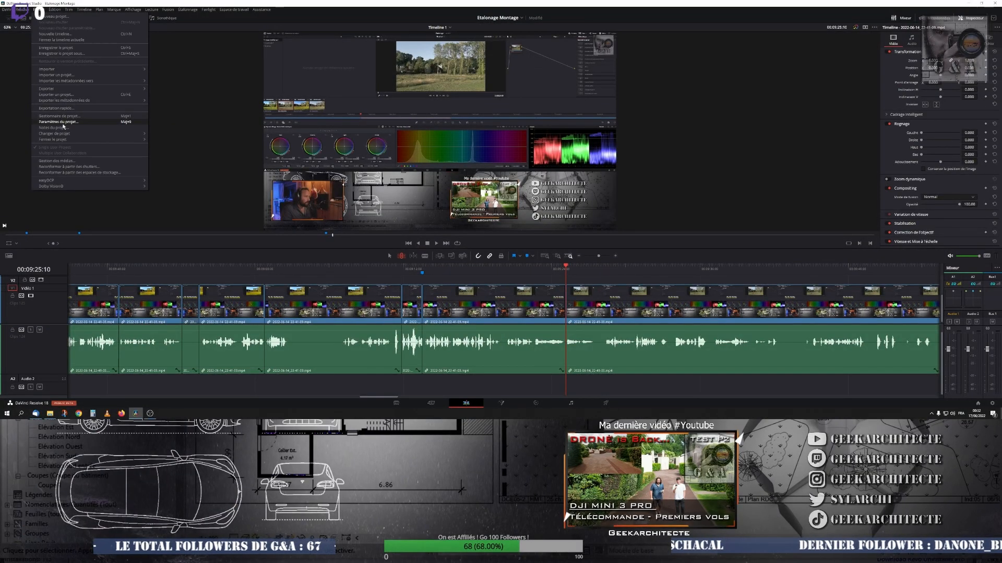
# - Open the LUT folder from the project's colour management settings
pyautogui.hotkey('shift', '9')
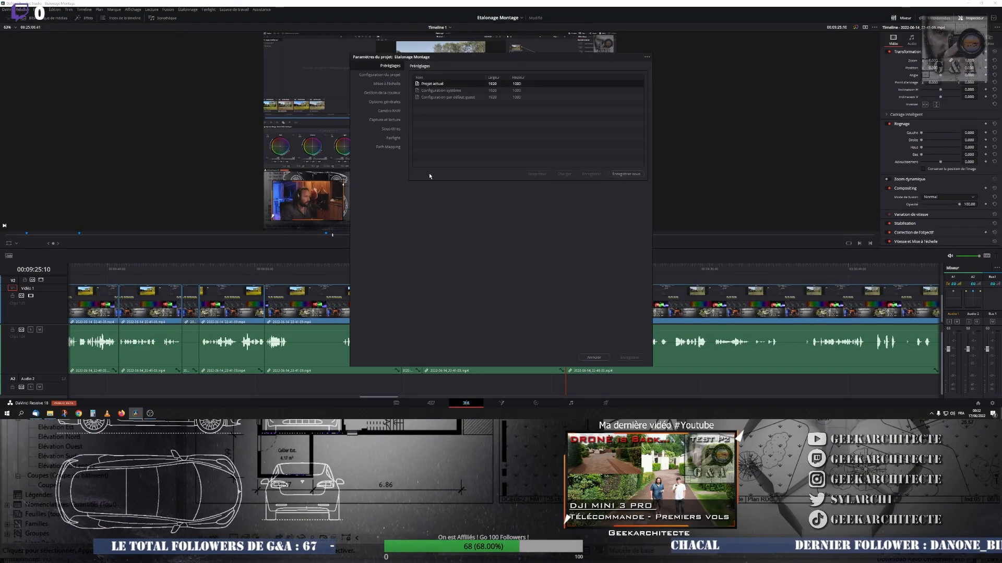
pyautogui.click(383, 92)
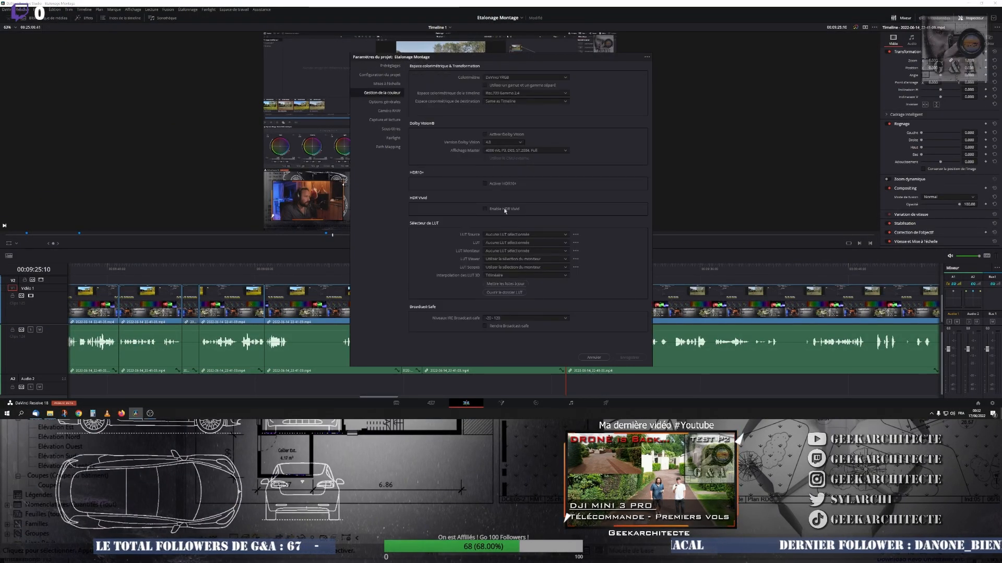
pyautogui.click(504, 292)
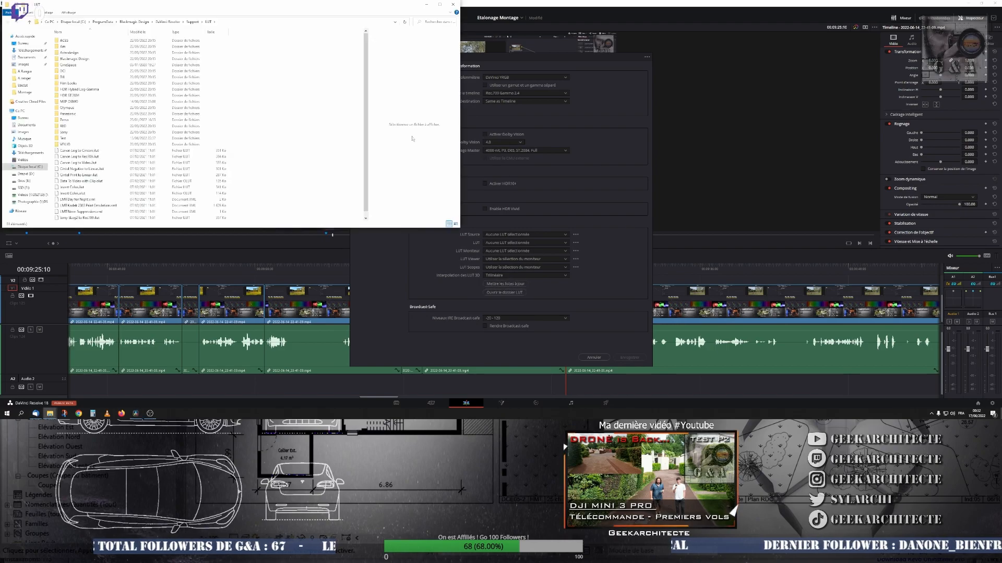
pyautogui.moveTo(130, 4); pyautogui.dragTo(133, 6)
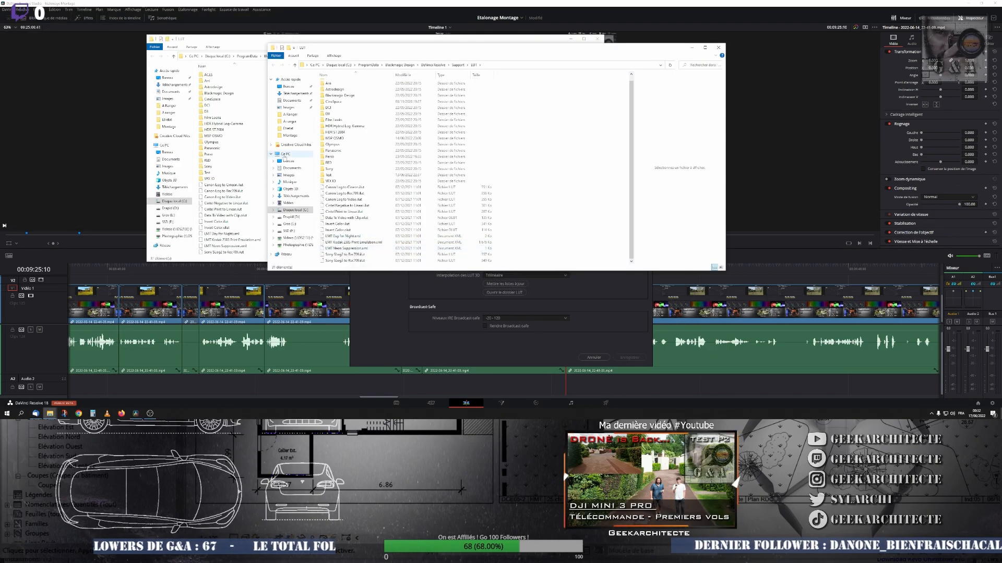
# - Move the newest exported .cube LUT from the Desktop into the MXP DEMO LUT folder and dismiss the project settings without saving
pyautogui.click(289, 161)
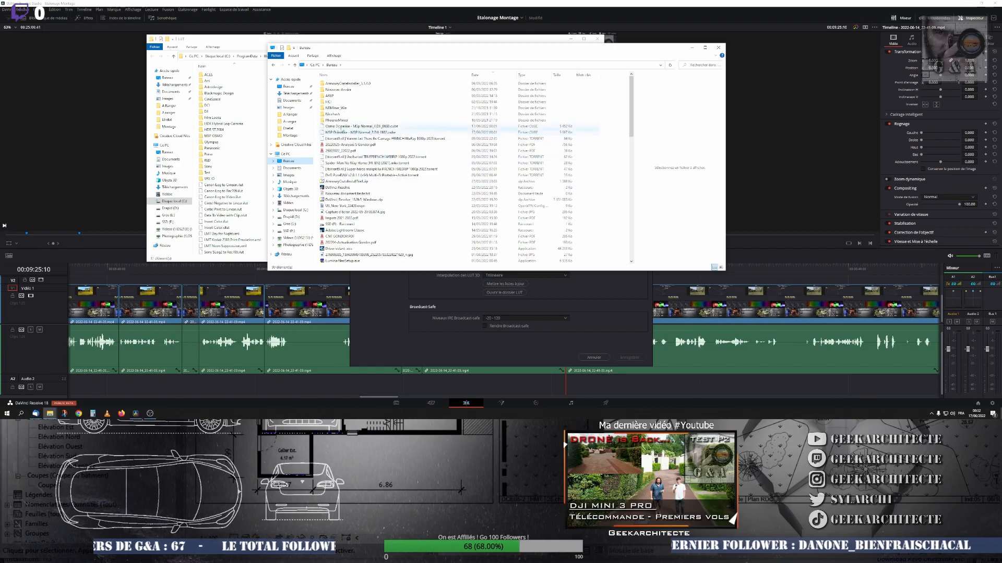
pyautogui.click(345, 126)
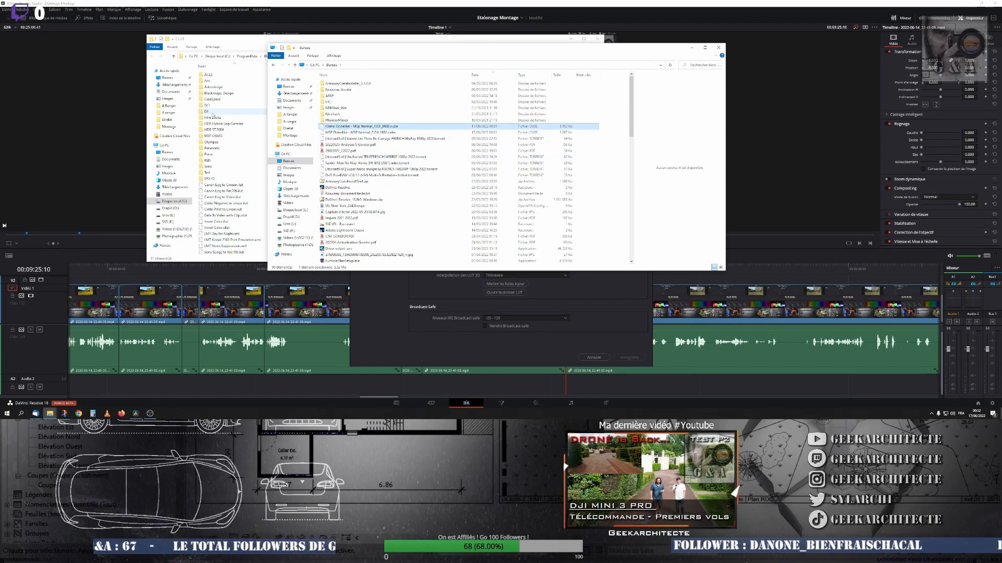
pyautogui.click(231, 124)
pyautogui.doubleClick(216, 136)
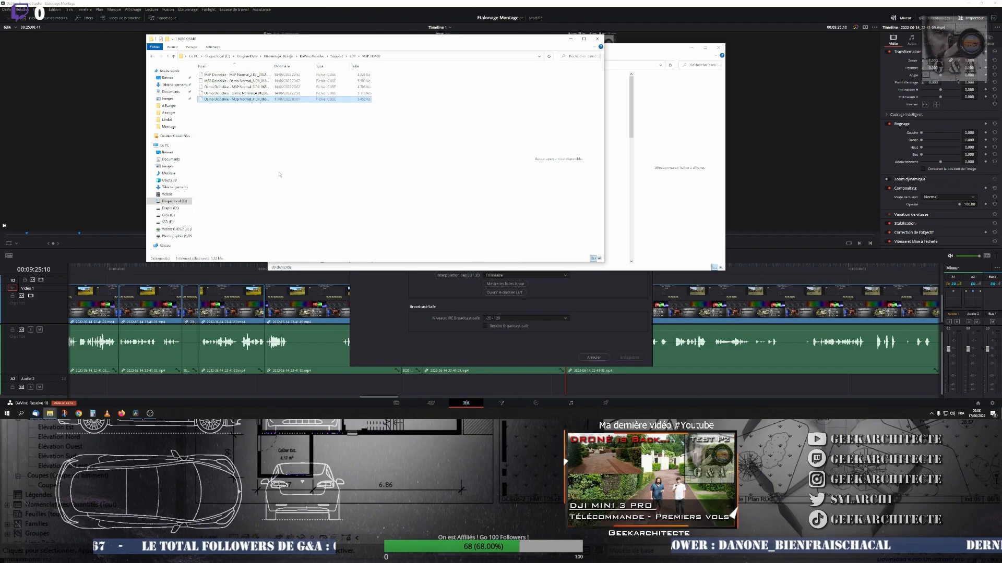
pyautogui.click(596, 358)
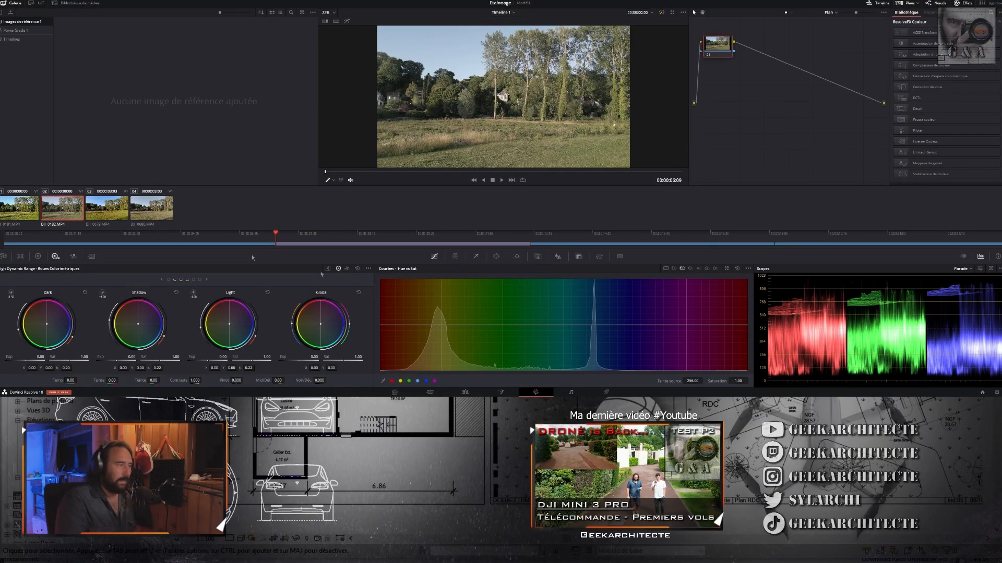
# - Reapply the LUT to the DJI_0680.MP4 clip, compare it with DJI_0182.MP4 and undo the LUT
pyautogui.click(146, 209)
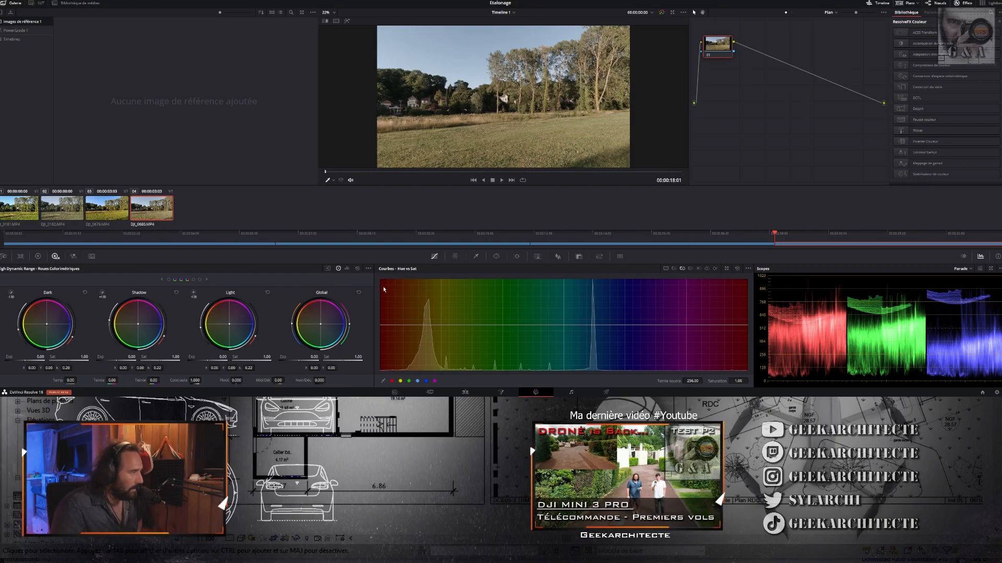
pyautogui.press('Up')
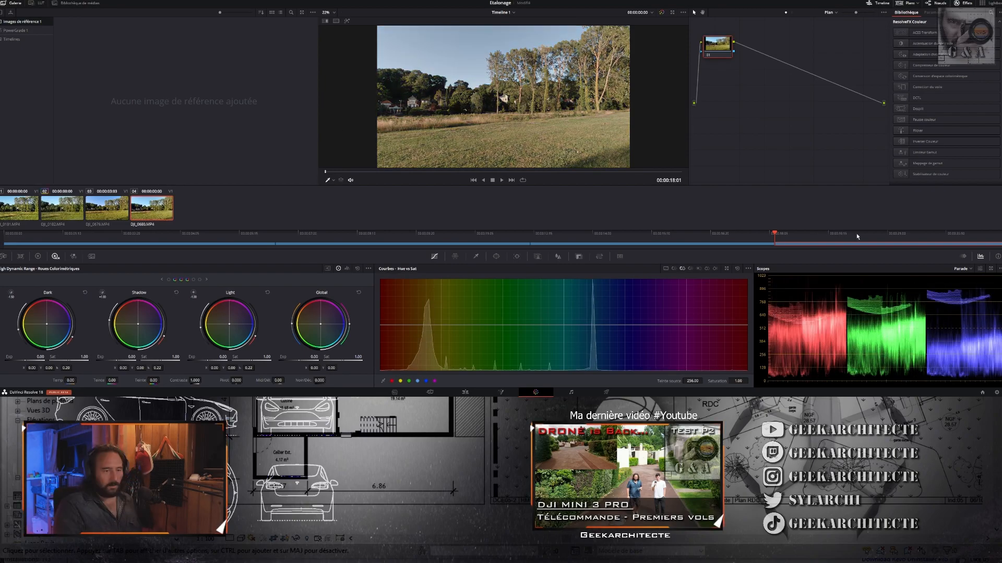
pyautogui.hotkey('ctrl', 'shift', 'z')
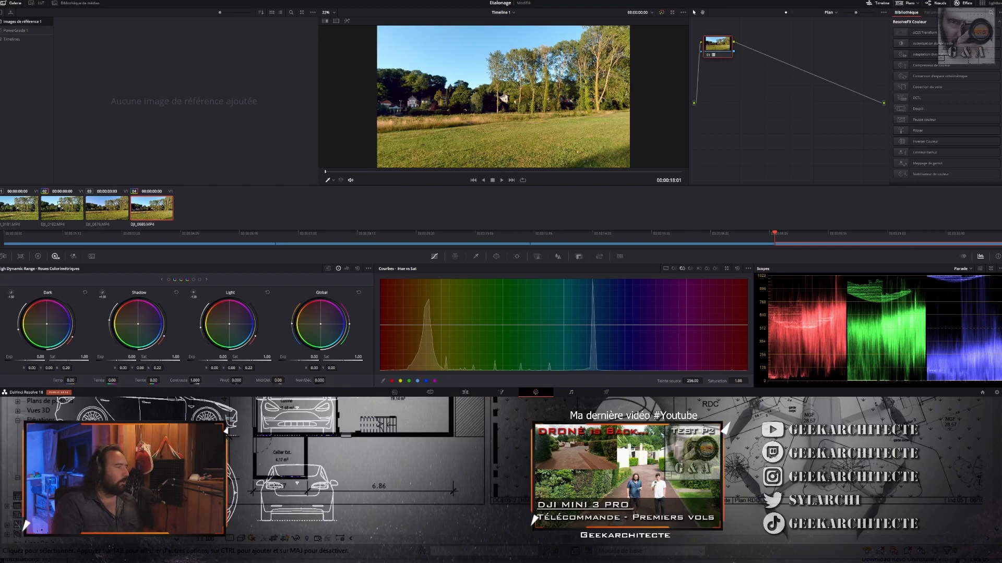
pyautogui.click(70, 212)
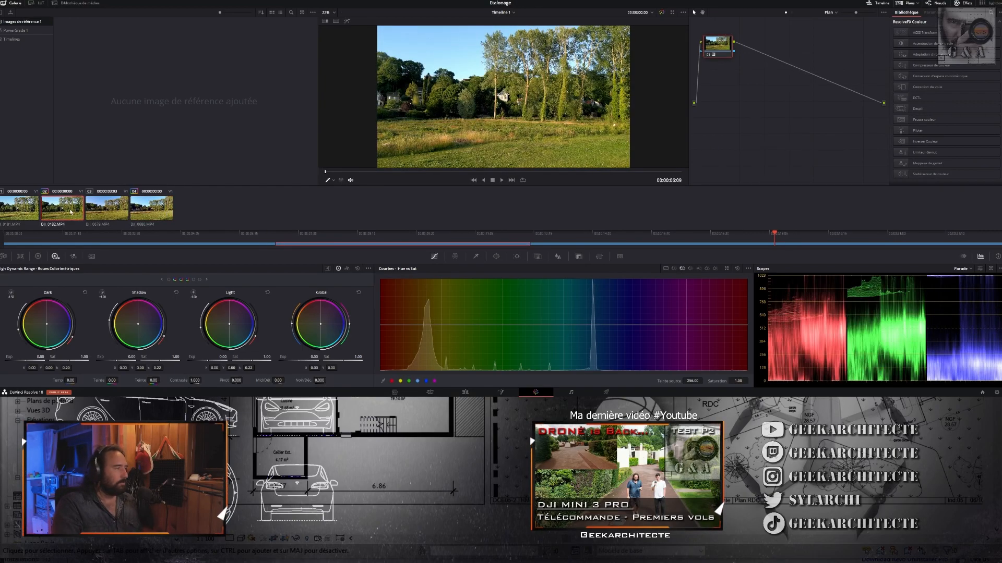
pyautogui.click(150, 207)
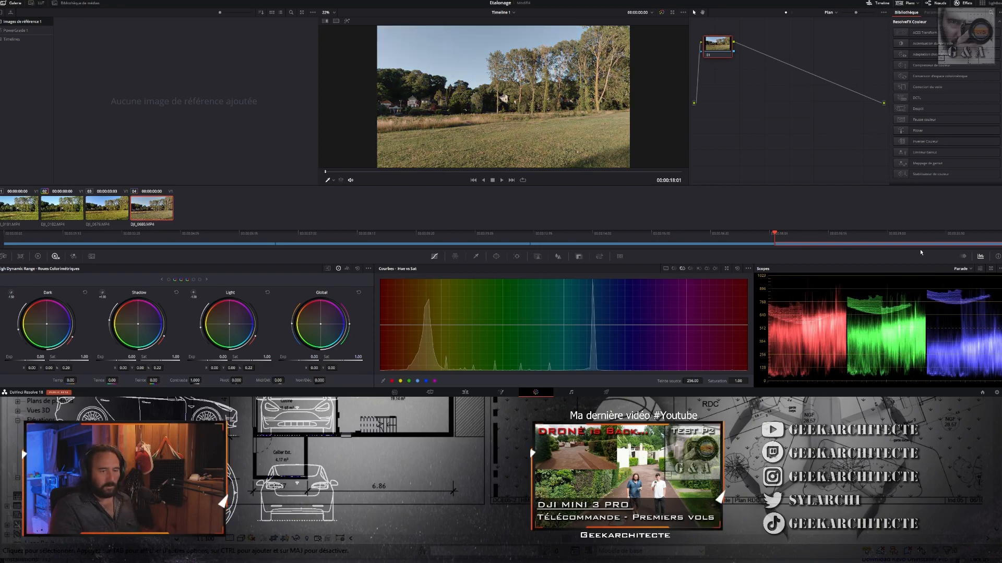
pyautogui.hotkey('ctrl', 'z')
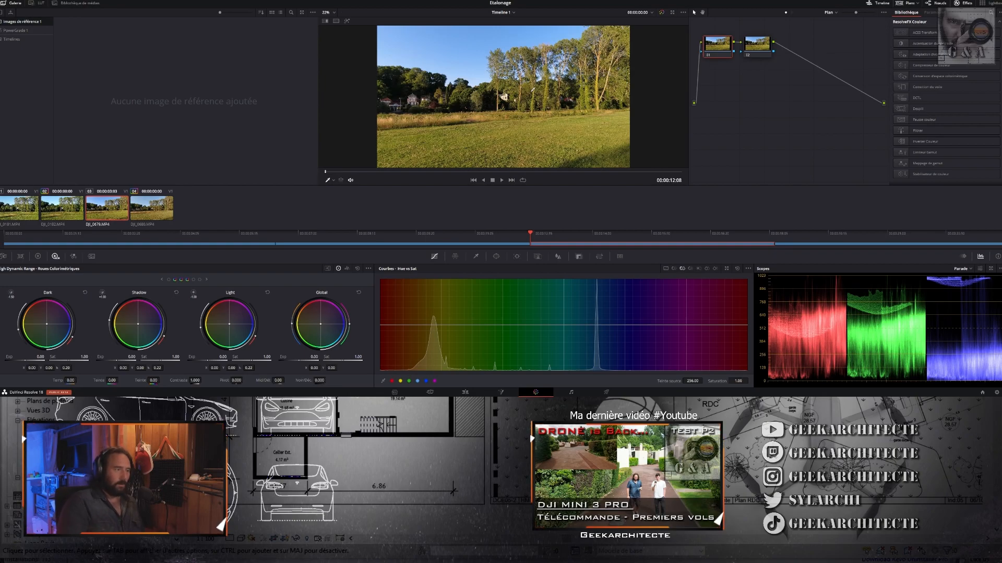
# - Bypass the nodes of the DJI_0680.MP4 clip and compare it with the DJI_0679.MP4 reference
pyautogui.hotkey('alt', 'd')
pyautogui.press('Down')
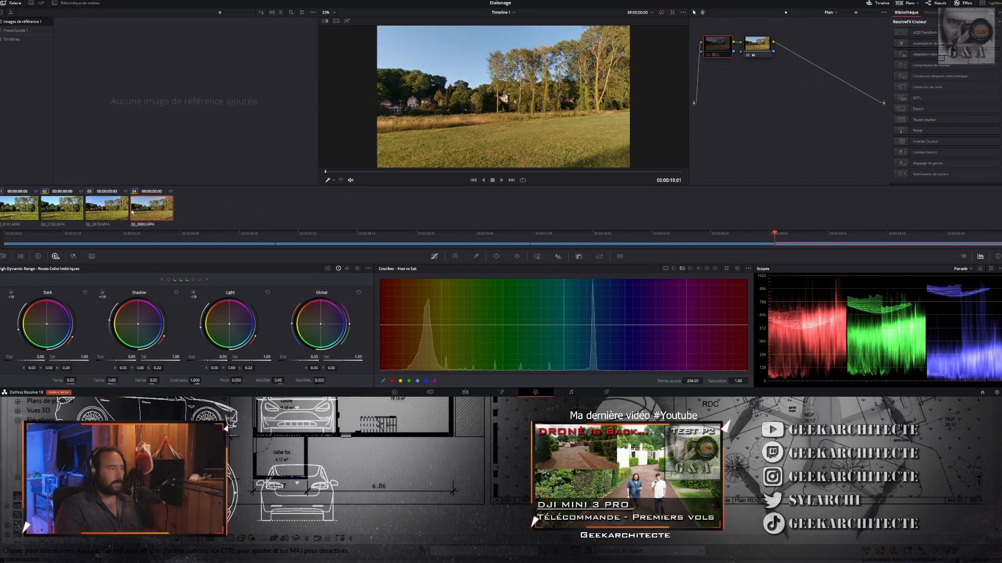
pyautogui.press('Up')
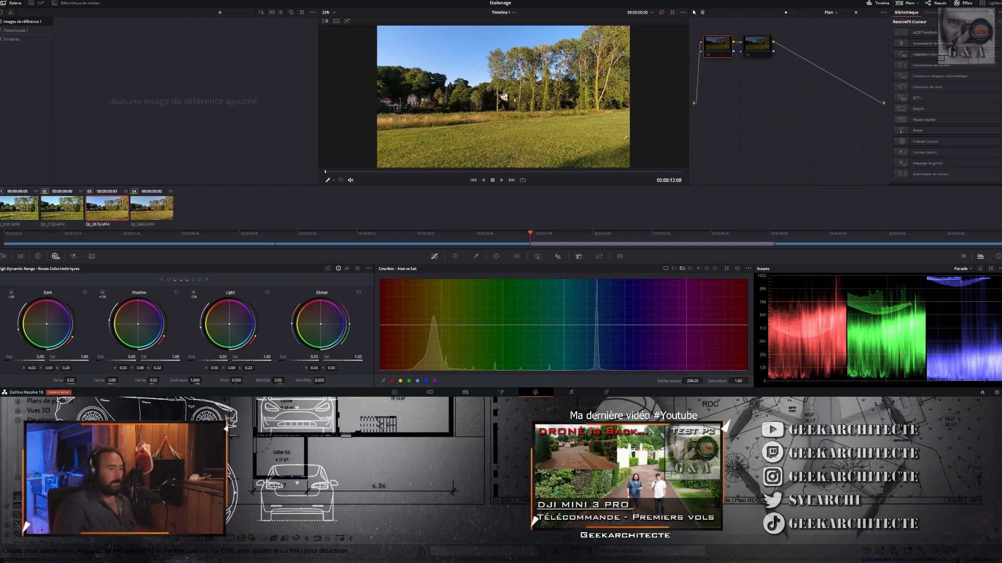
# - Select the DJI_0182.MP4 clip and show its clip-level node graph
pyautogui.click(63, 213)
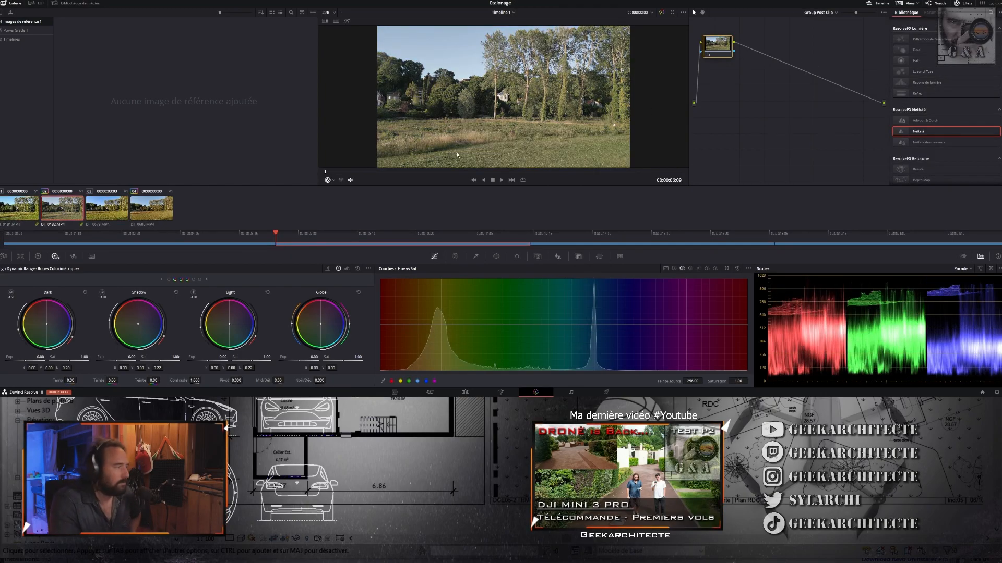
pyautogui.click(825, 28)
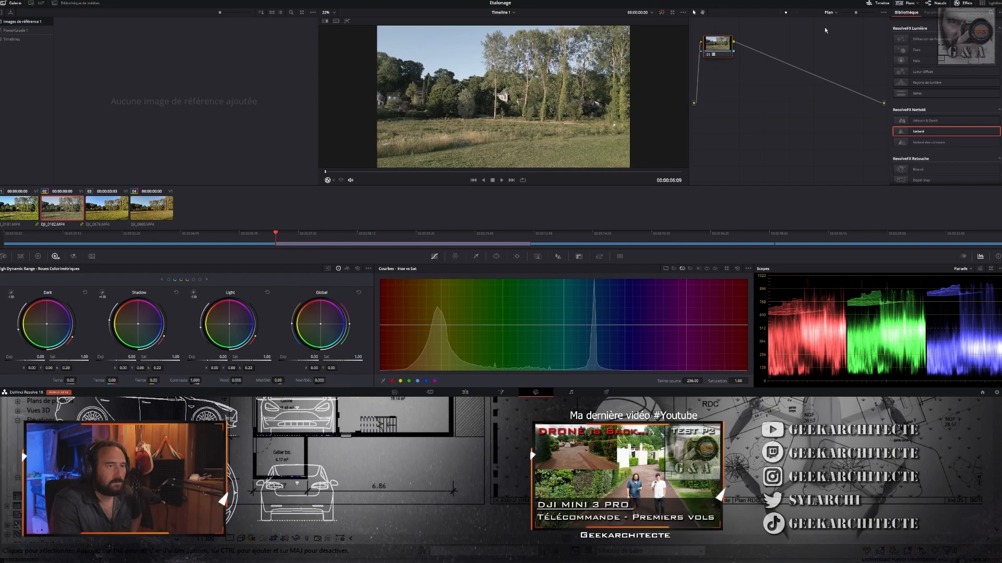